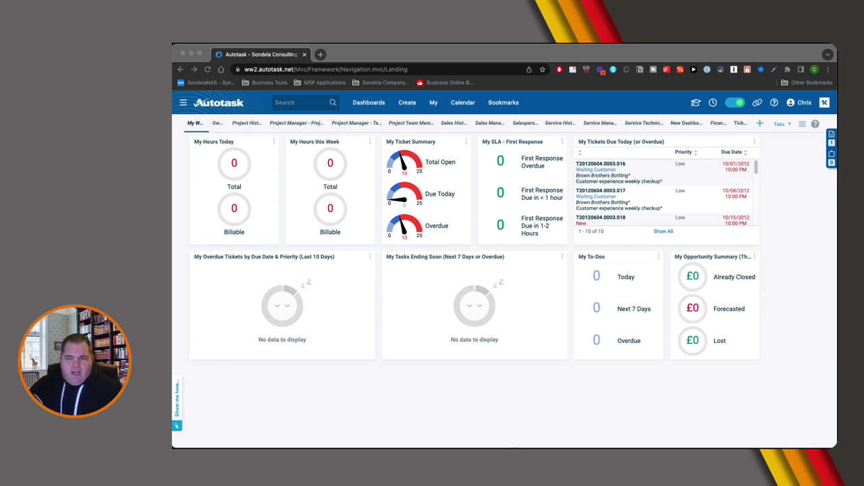
Open the Security Levels page from the Resources/Users (HR) section of the admin account settings.
click(183, 102)
mouse_move(198, 228)
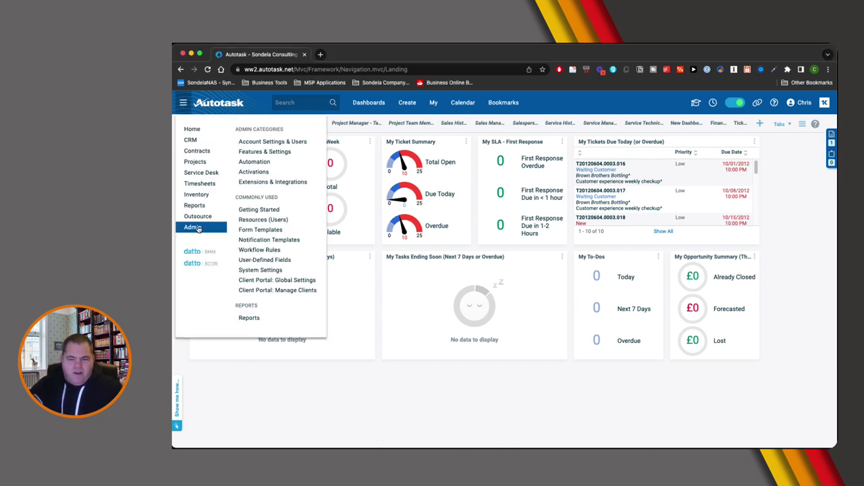
click(275, 154)
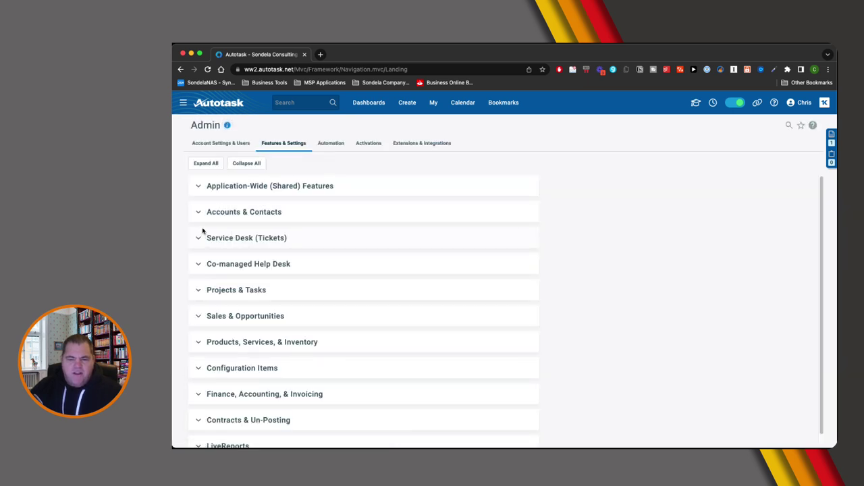
click(217, 143)
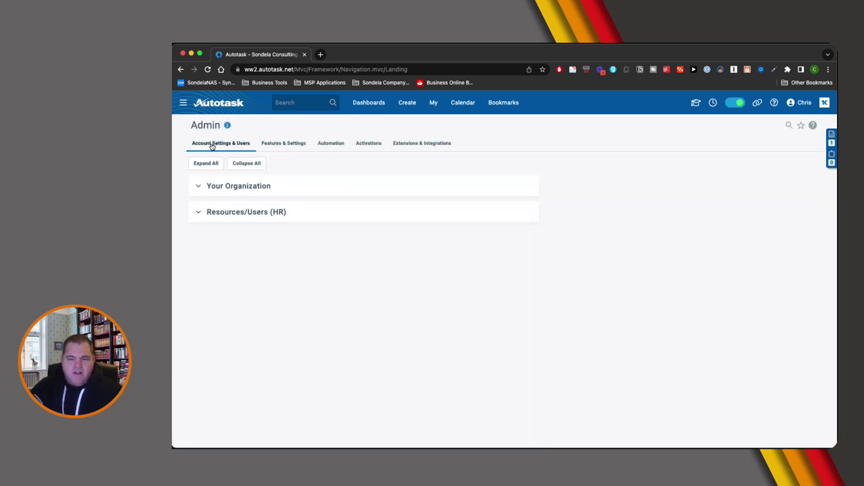
click(199, 212)
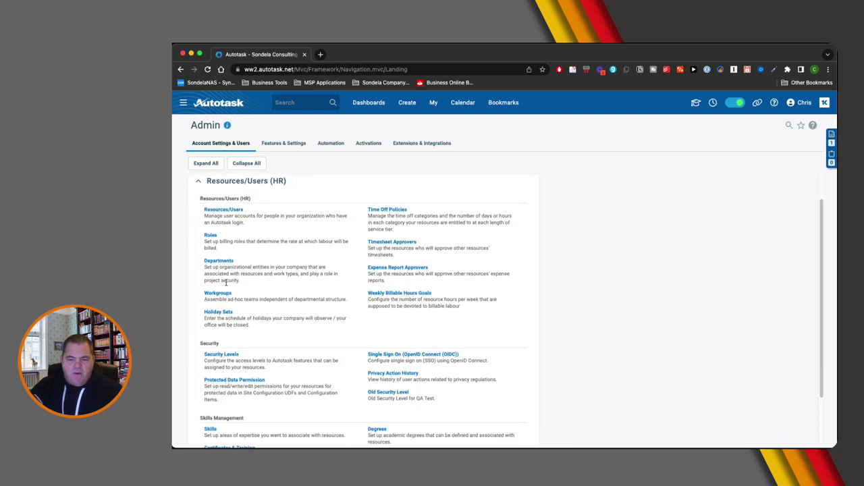
click(223, 356)
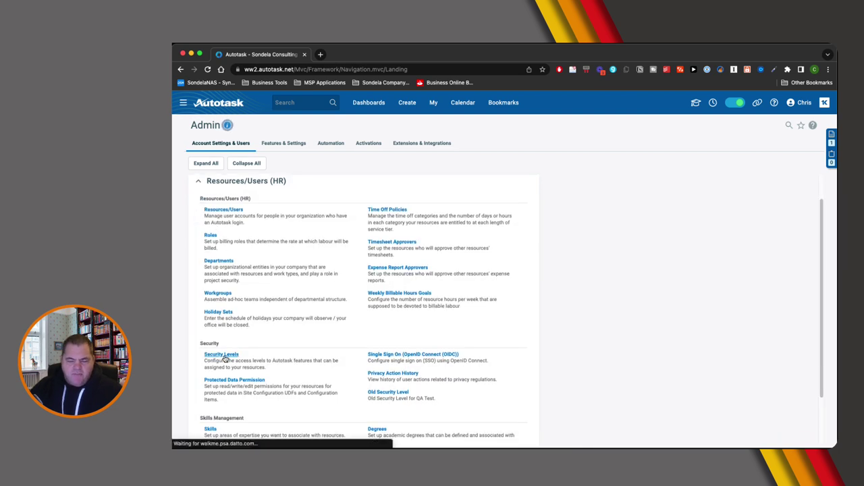
Open the Sondela System Administrator security level for editing.
scroll(241, 416, down, 3)
scroll(242, 417, down, 2)
click(191, 382)
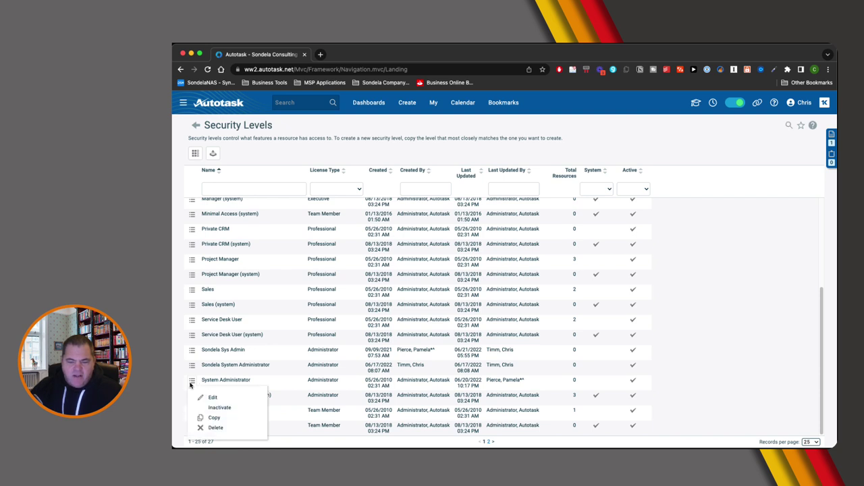
click(192, 369)
click(209, 385)
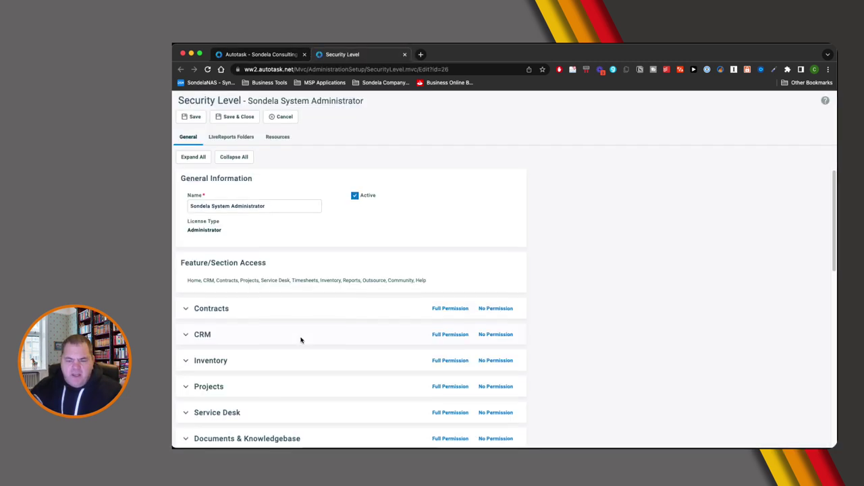
Enable both Service Desk board permissions, adding/editing boards and editing tickets by moving cards, and save and close the security level.
scroll(301, 339, down, 3)
scroll(301, 340, up, 2)
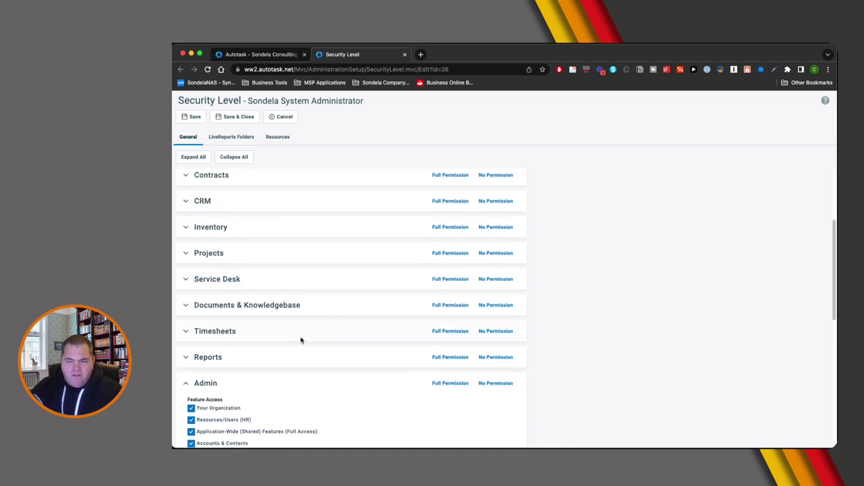
click(186, 279)
scroll(254, 369, down, 2)
scroll(254, 368, down, 5)
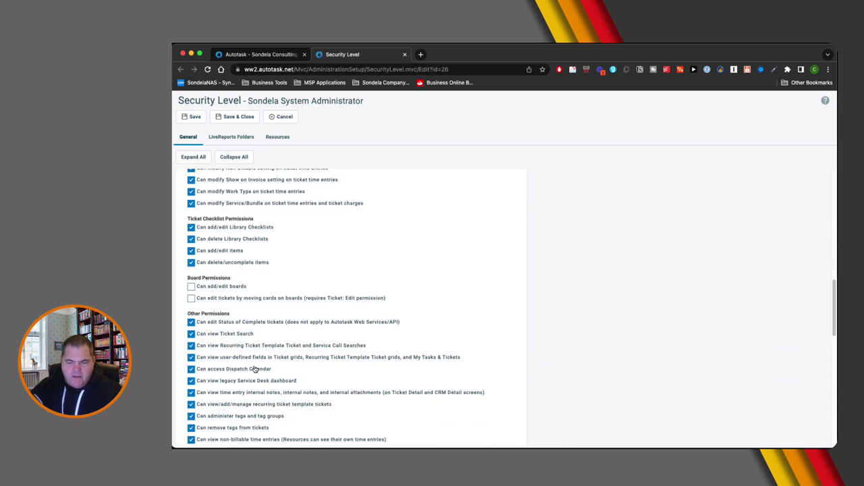
drag(189, 277, 249, 282)
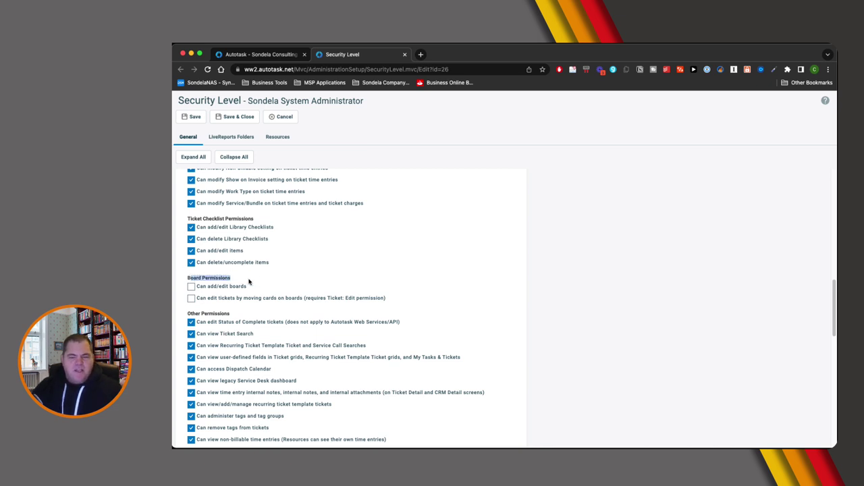
click(191, 287)
click(191, 300)
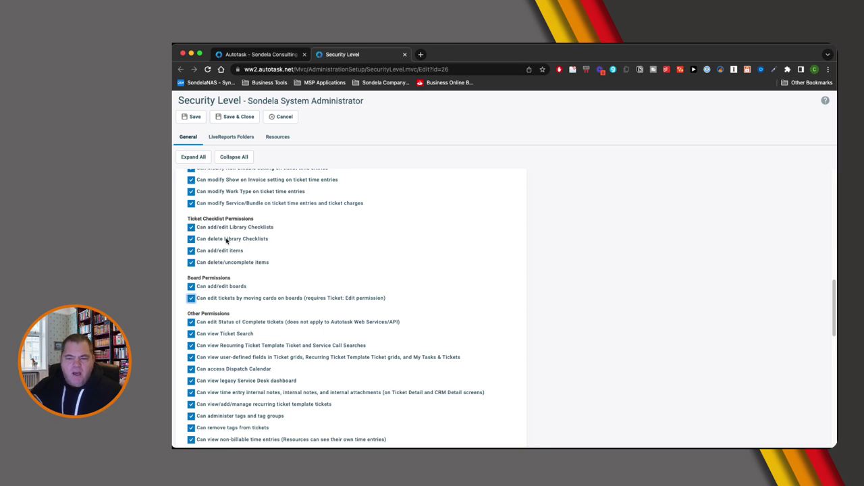
click(233, 117)
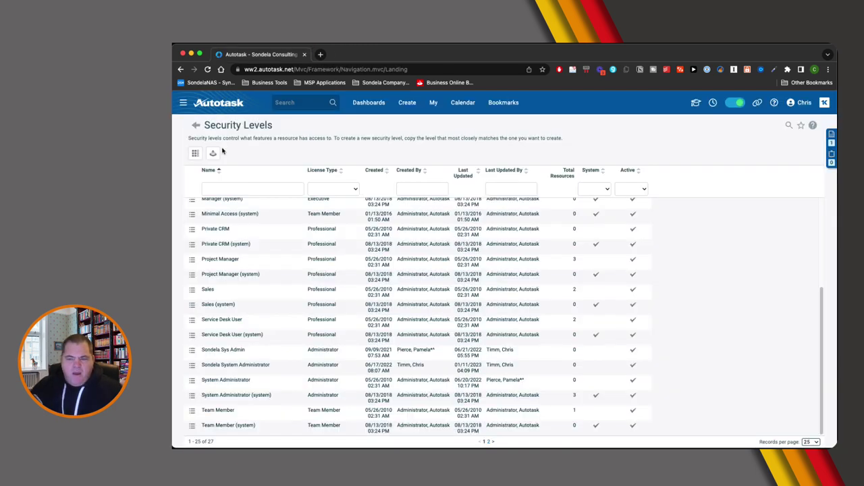
Filter the Resources/Users list by the administrator's surname and open that resource's record for editing.
click(195, 127)
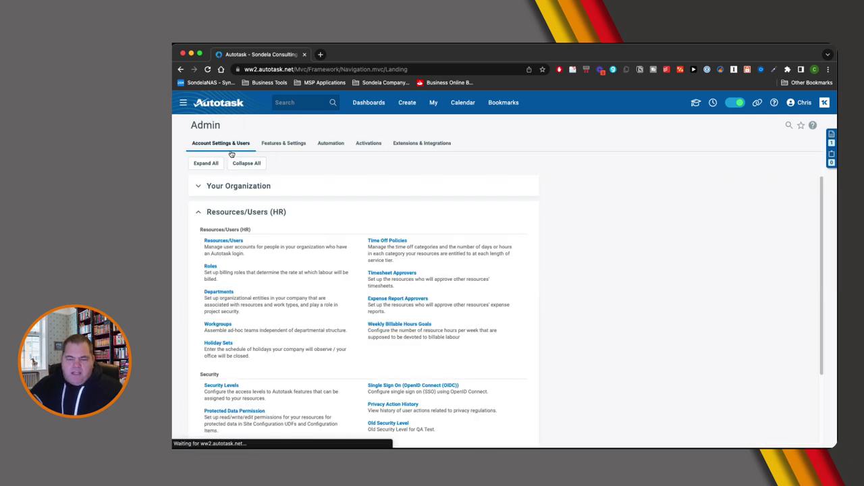
click(224, 241)
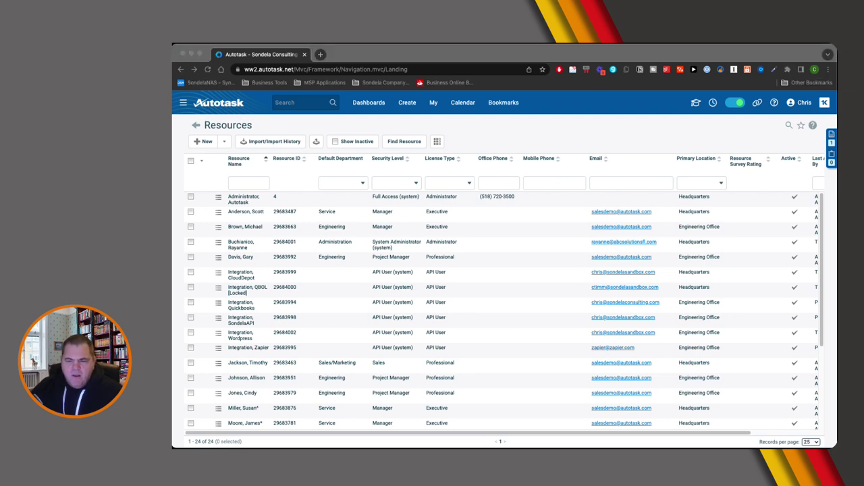
click(250, 187)
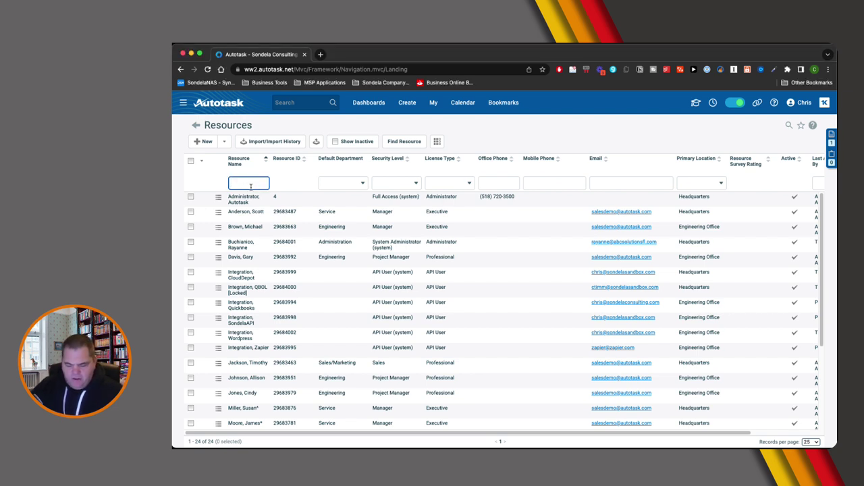
key(Return)
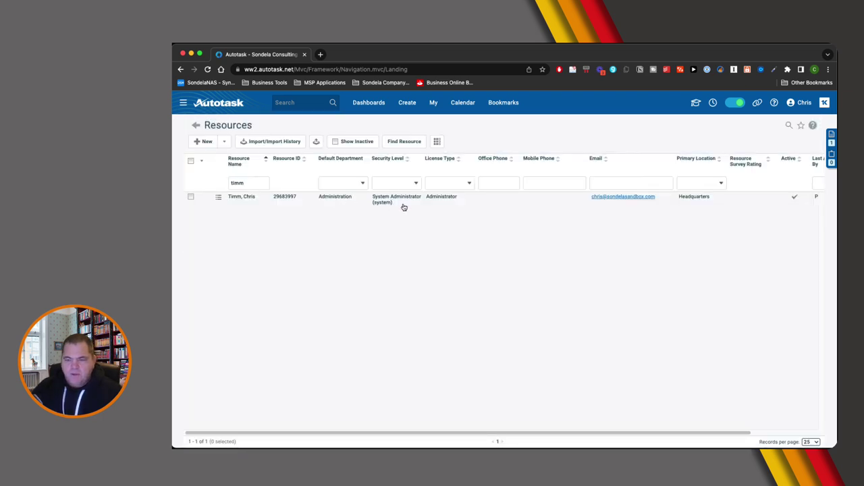
click(218, 198)
click(239, 214)
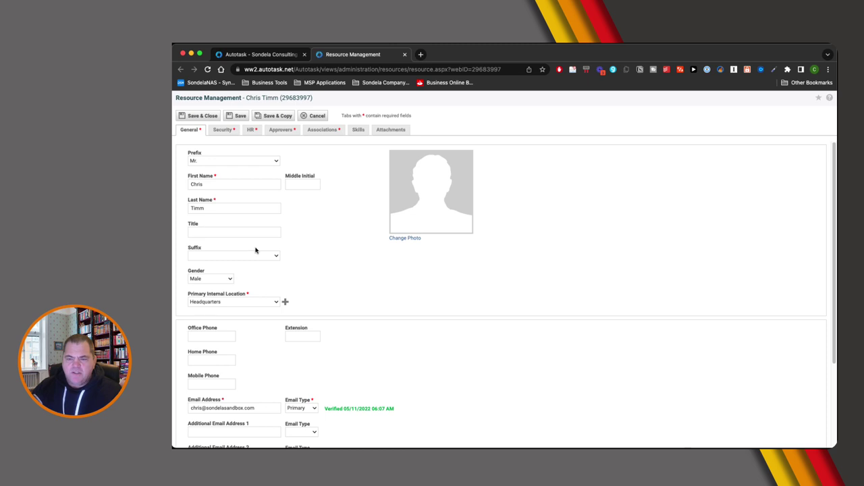
Set the resource's security level to Sondela System Administrator, save and close the record, and return to the resource list.
click(225, 134)
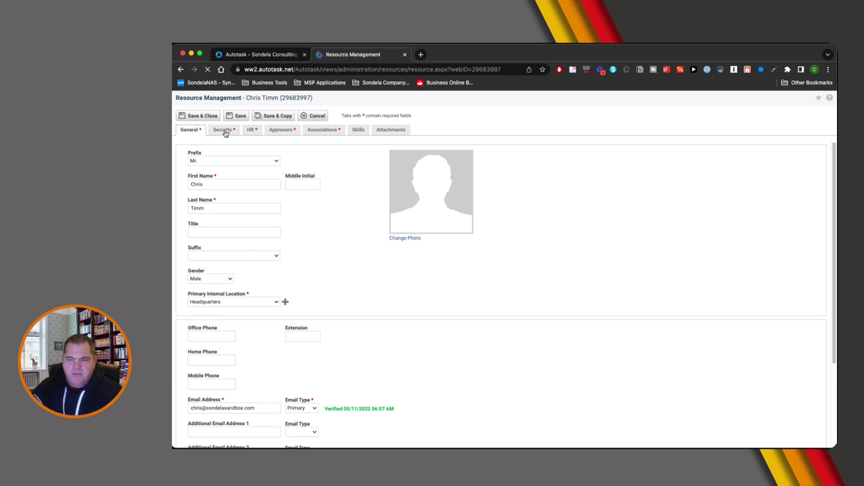
click(224, 261)
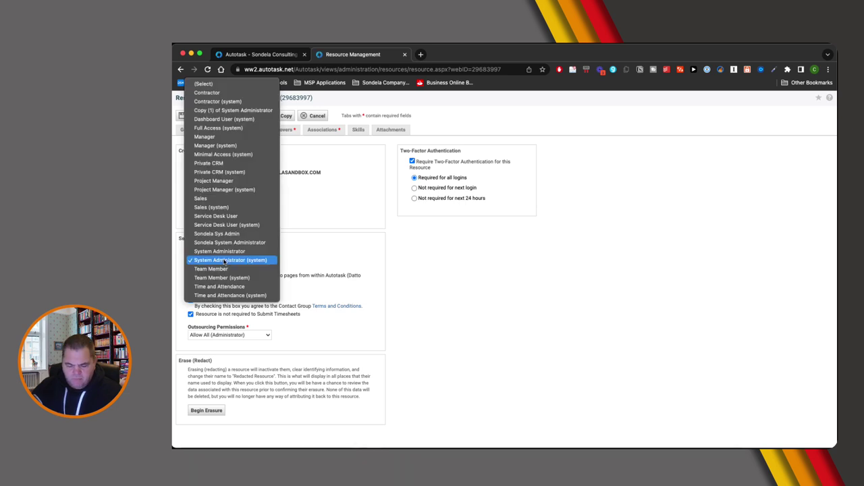
text(so)
key(Return)
click(224, 261)
click(224, 261)
click(225, 260)
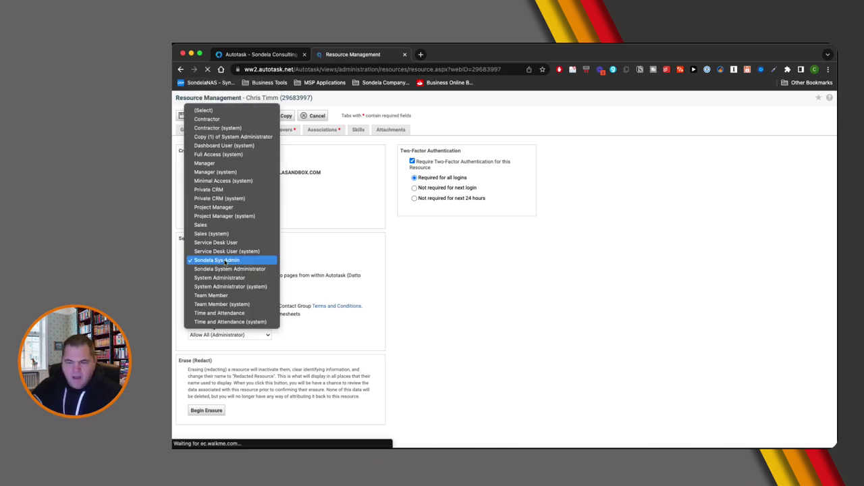
click(235, 269)
click(200, 115)
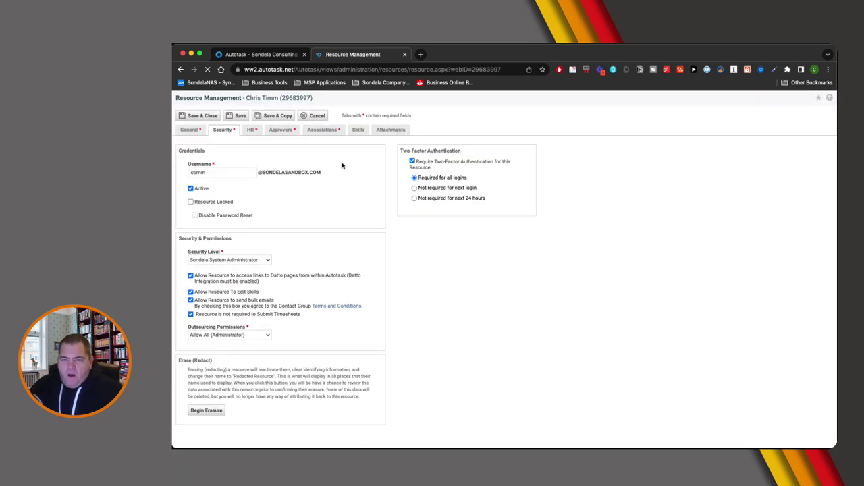
click(267, 55)
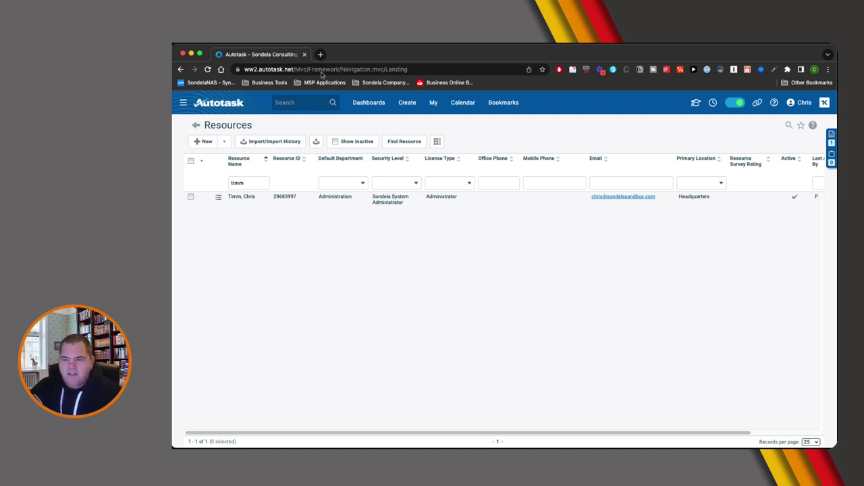
Open the ticket list behind the Total figure of My Open Tickets (Non-Recurring) on the Service Technician dashboard.
click(375, 106)
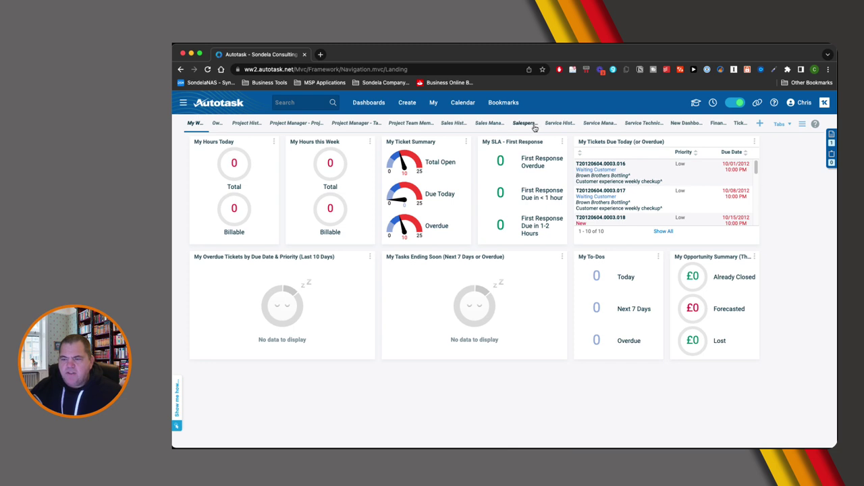
click(645, 125)
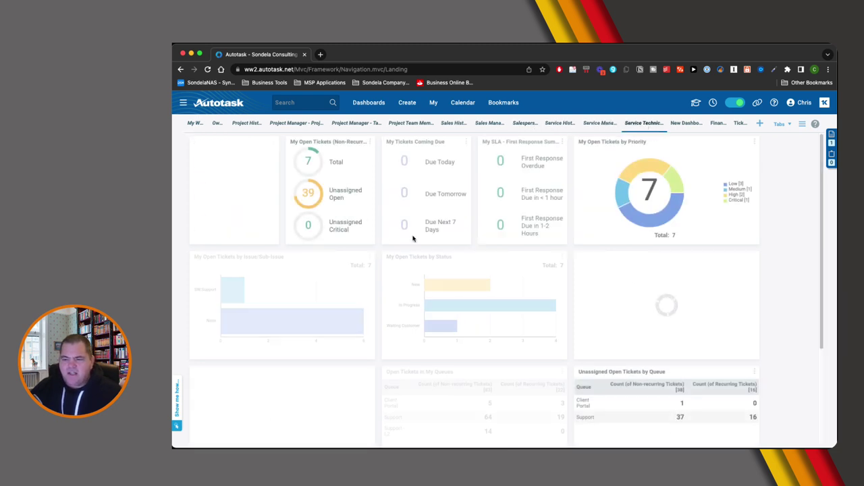
click(302, 162)
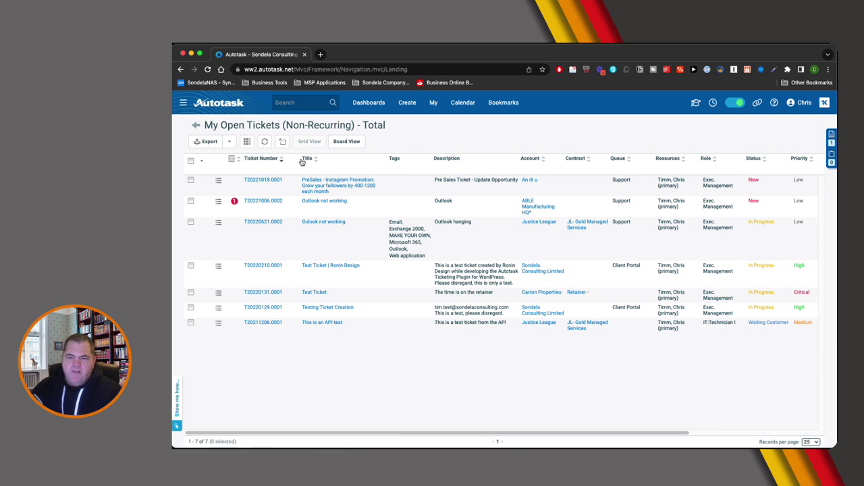
Switch the ticket list to board view using the By Primary Resource and Status board.
click(356, 142)
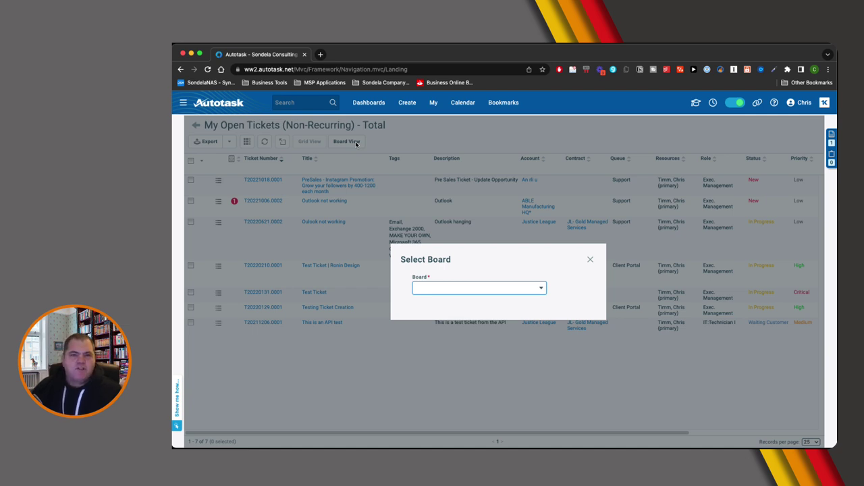
click(452, 289)
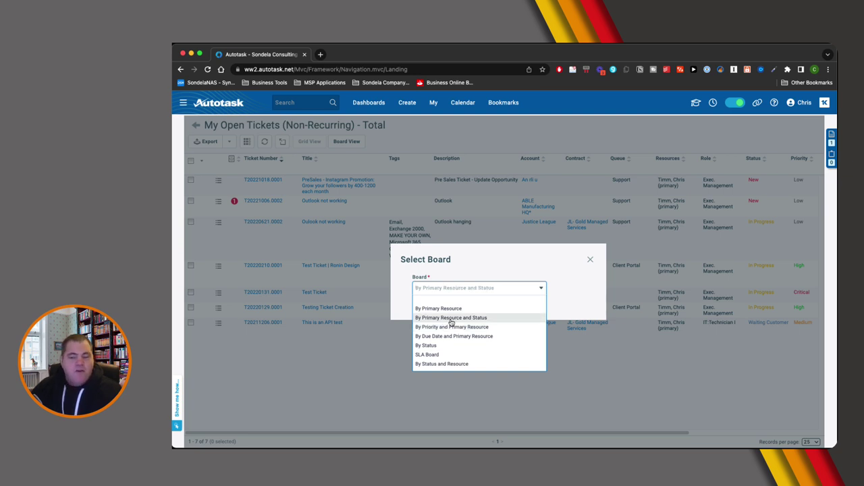
click(451, 319)
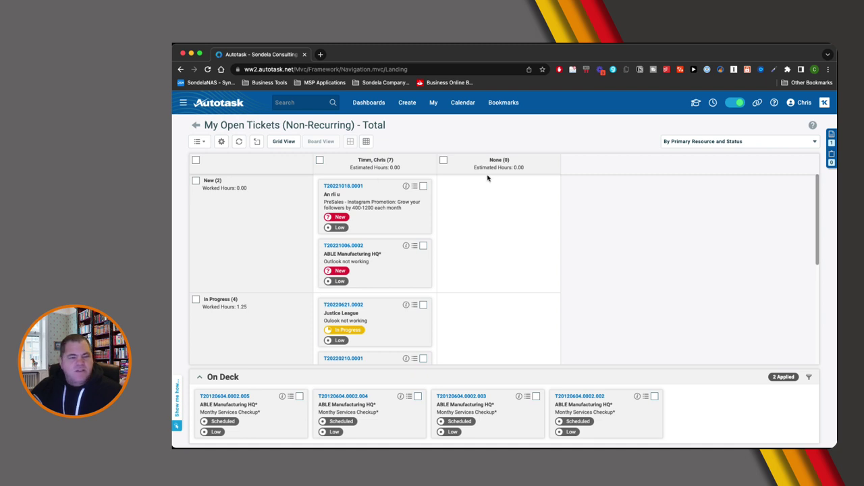
Move the PreSales - Instagram Promotion ticket card from New to In Progress under the same resource and check its new place.
scroll(482, 305, down, 2)
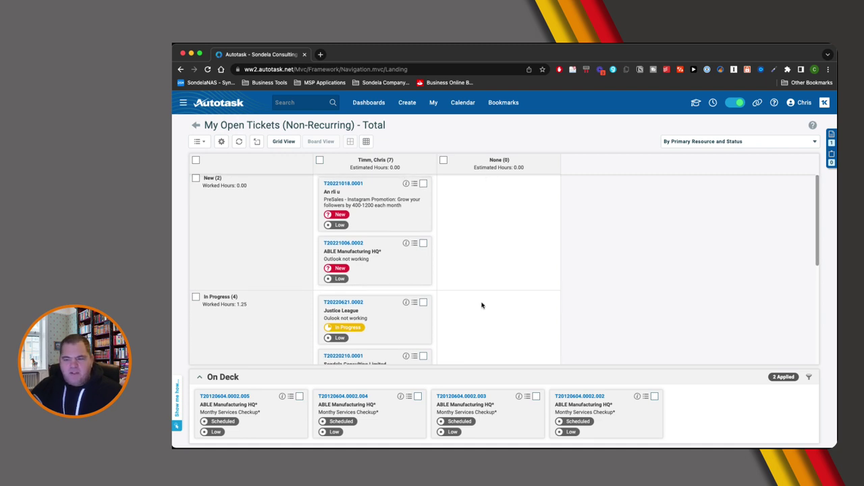
scroll(481, 305, down, 4)
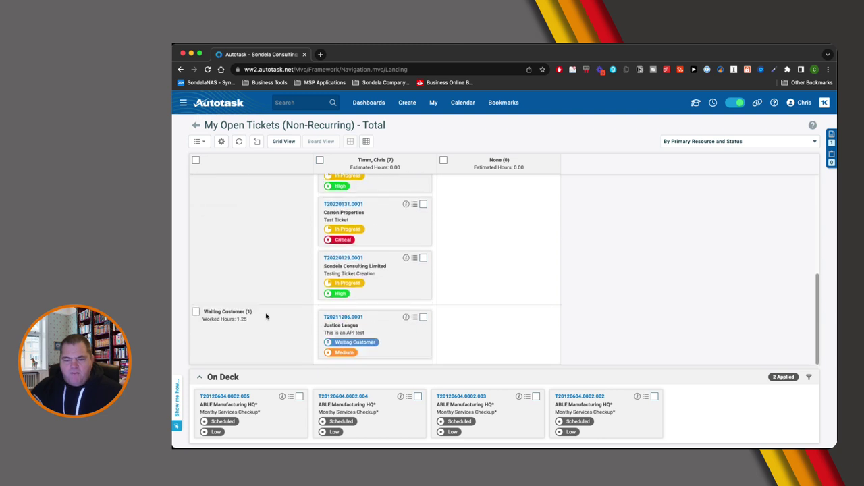
scroll(236, 244, up, 1)
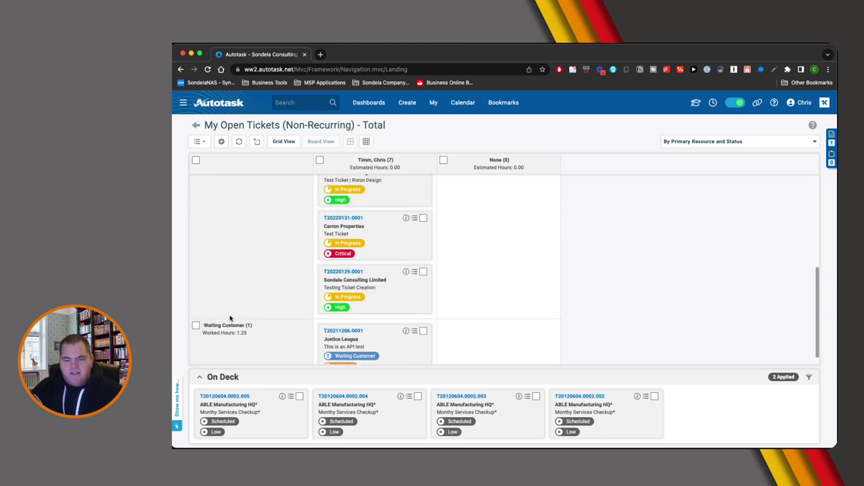
scroll(227, 339, up, 6)
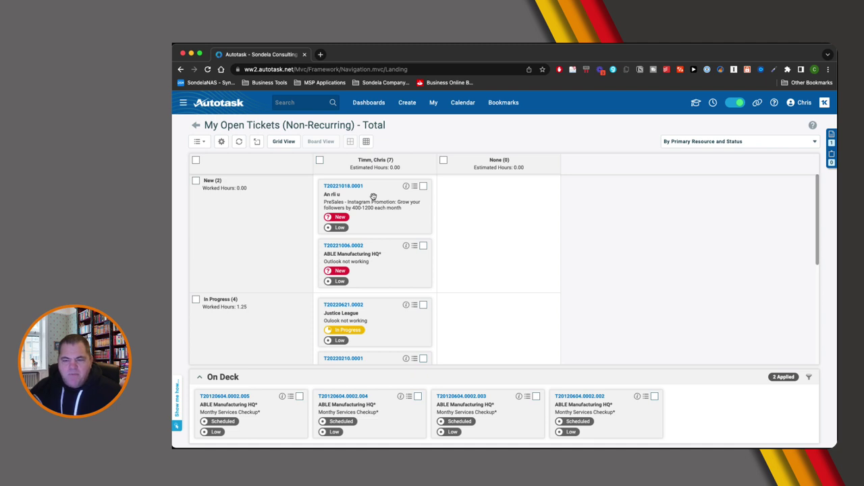
drag(372, 194, 375, 322)
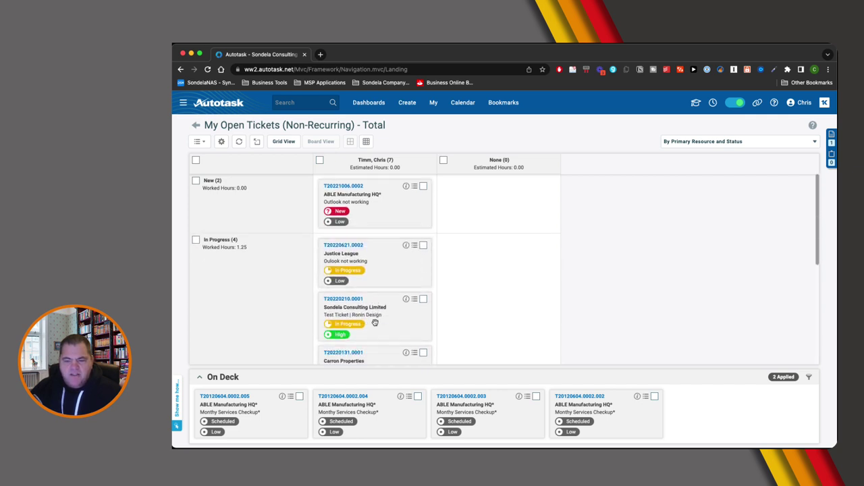
scroll(375, 323, down, 5)
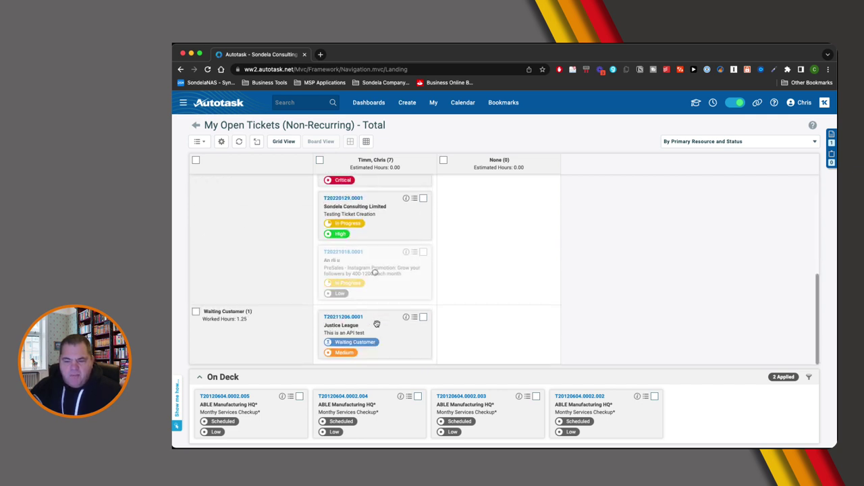
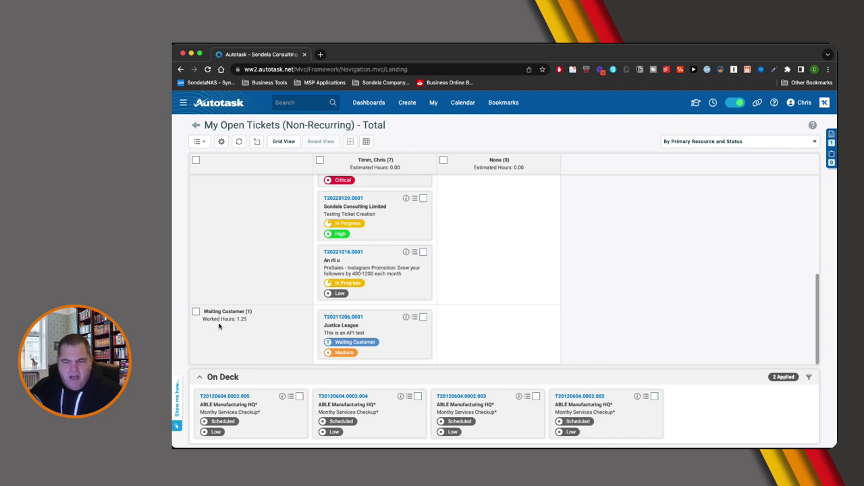
Move the first On Deck ticket to In Progress under the resource, and move the New "Outlook not working" ticket to the None column.
scroll(219, 326, up, 1)
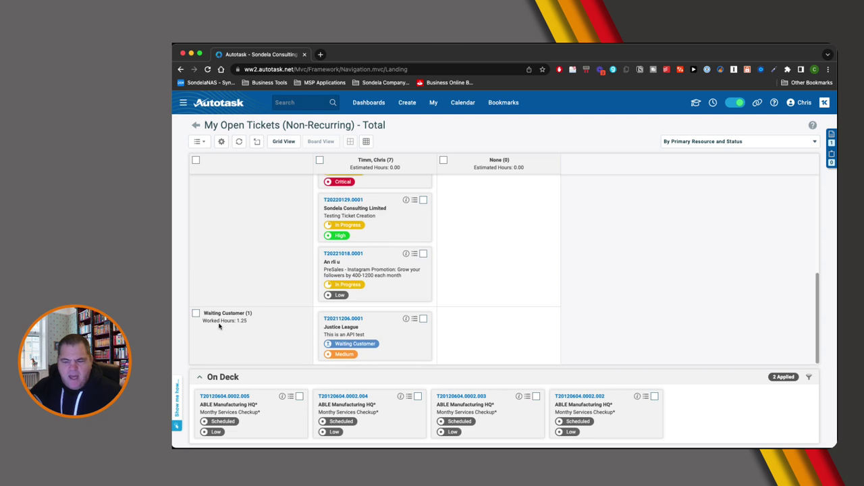
scroll(219, 326, up, 5)
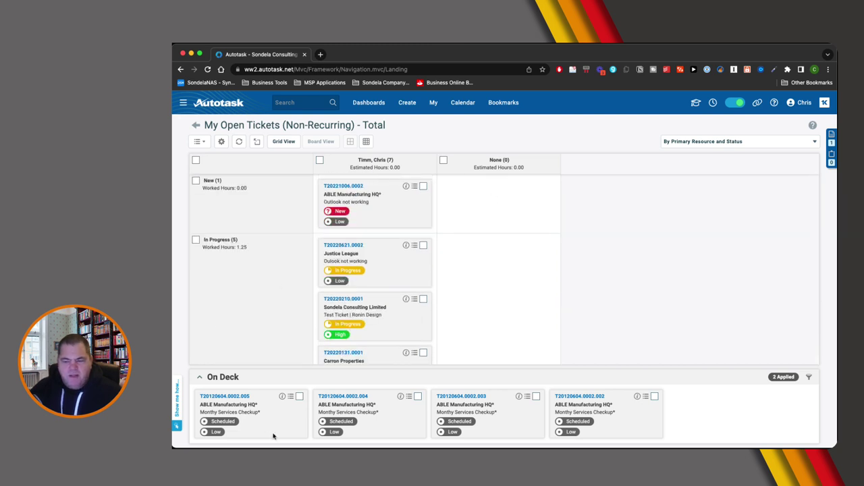
drag(245, 405, 381, 304)
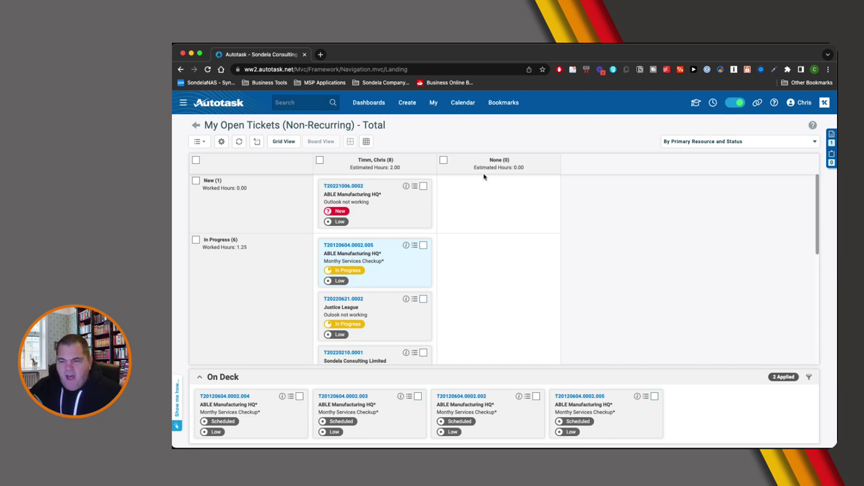
drag(395, 205, 507, 206)
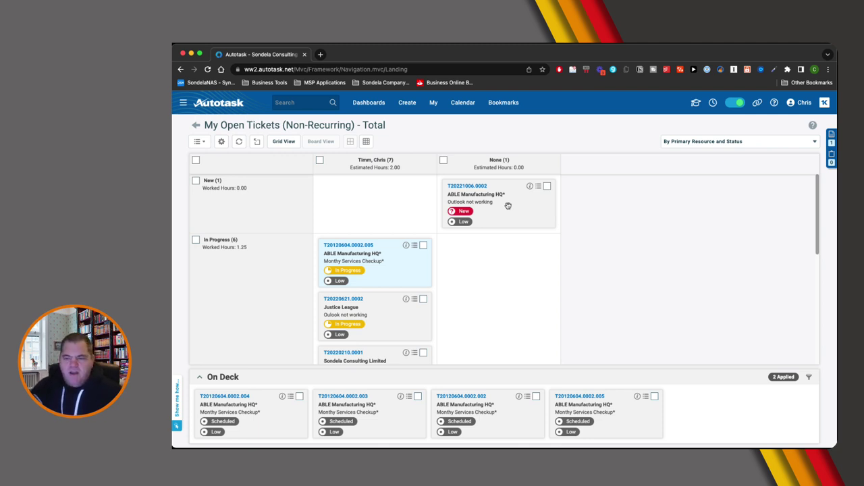
Open the ticket board in its own browser tab and compare it with the original board.
click(258, 142)
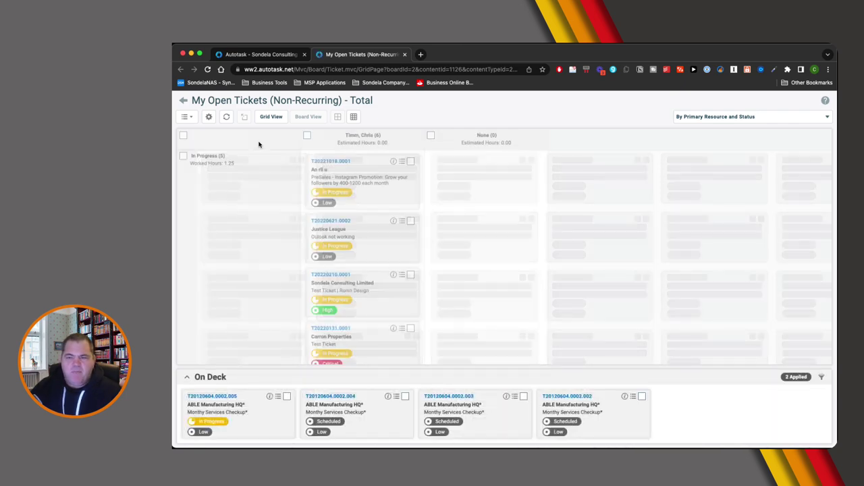
mouse_move(362, 54)
mouse_down()
mouse_move(391, 98)
mouse_move(375, 71)
mouse_move(376, 40)
mouse_move(372, 56)
mouse_up()
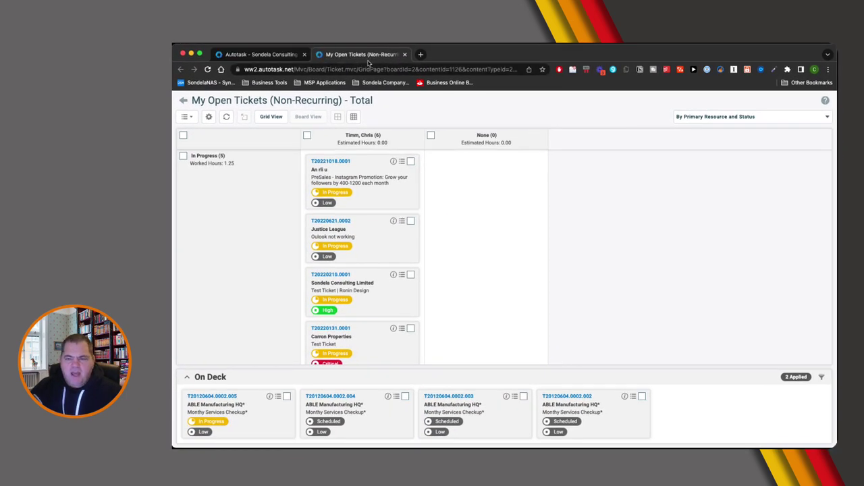
click(285, 57)
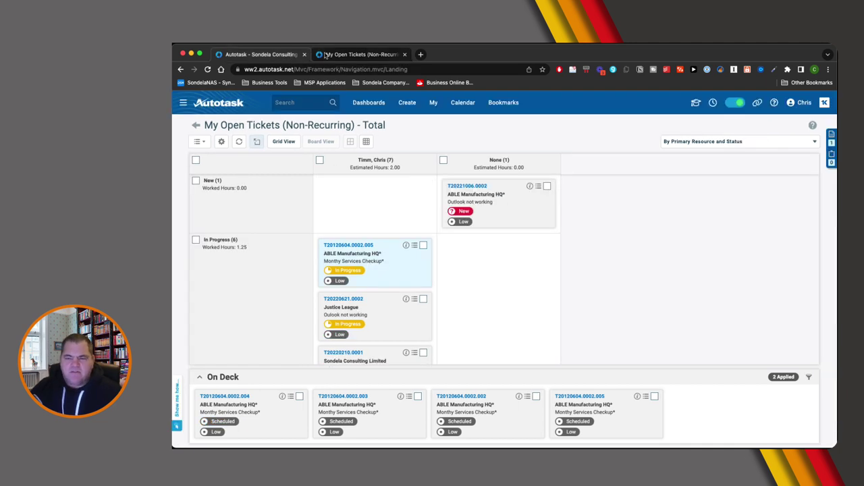
click(343, 58)
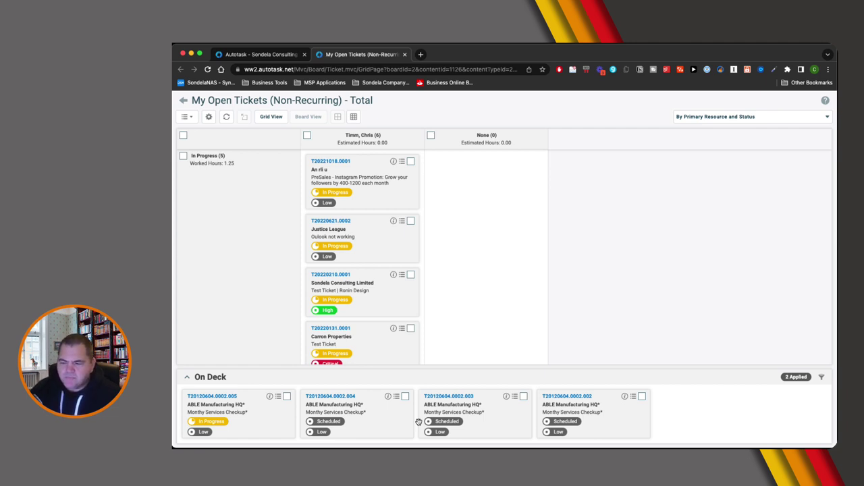
Open the By Primary Resource and Status board configuration and compare its name and column settings with the ticket board.
click(210, 118)
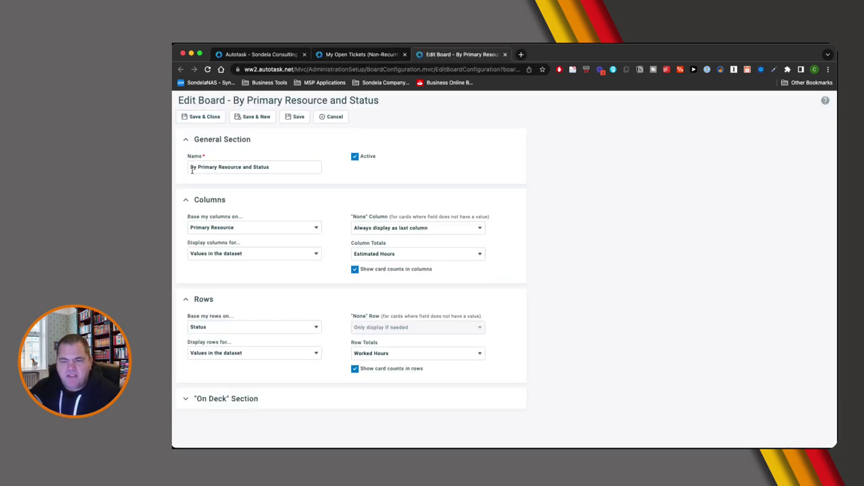
drag(193, 168, 291, 170)
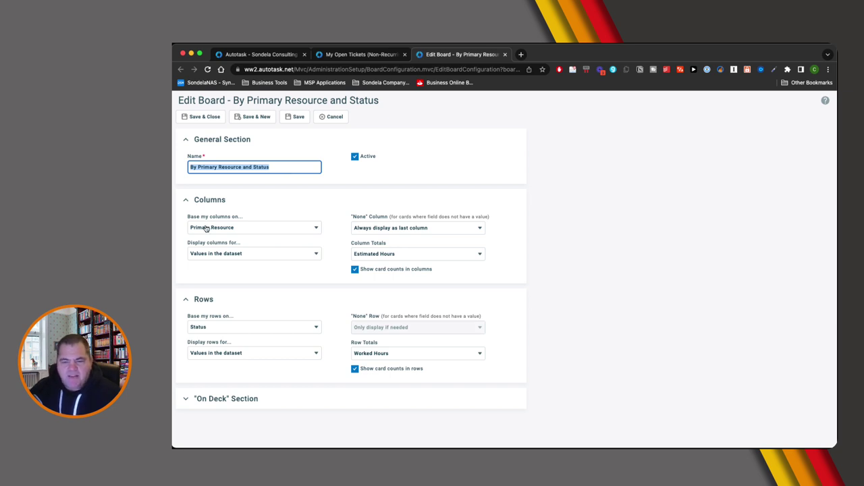
click(351, 55)
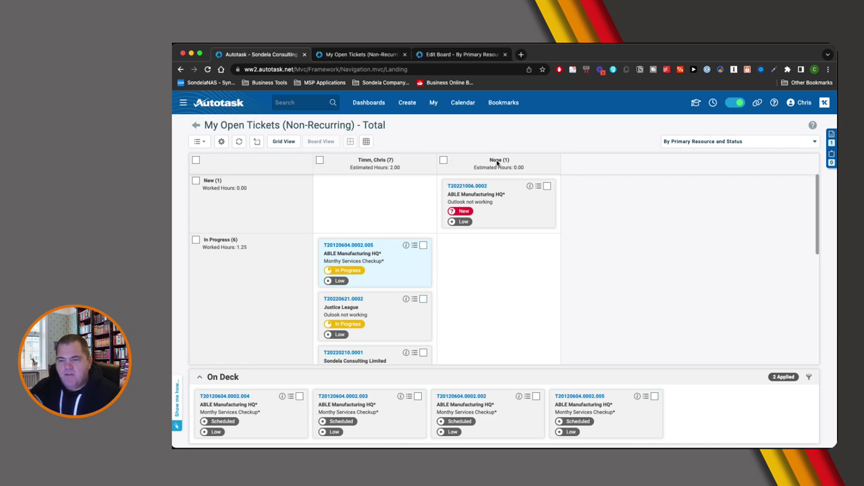
click(461, 54)
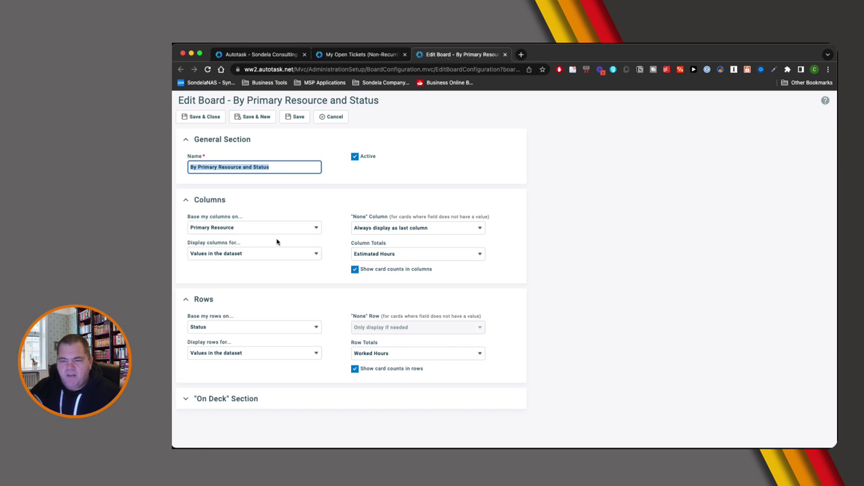
drag(189, 243, 255, 246)
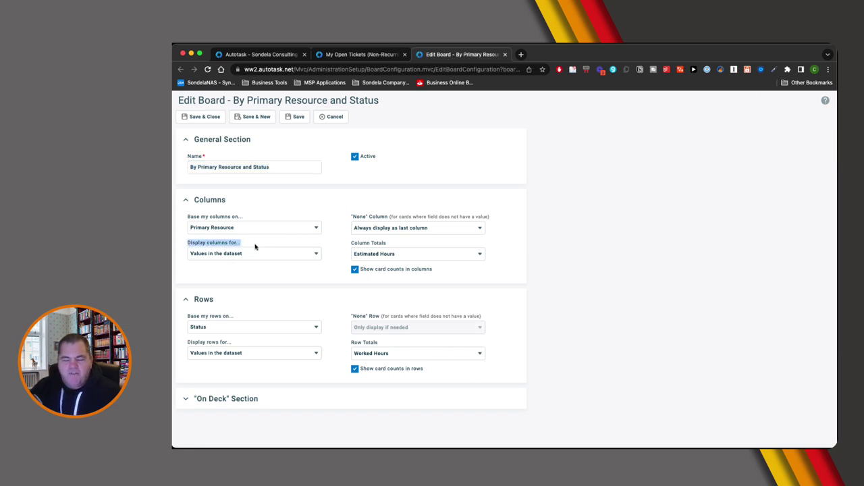
click(358, 54)
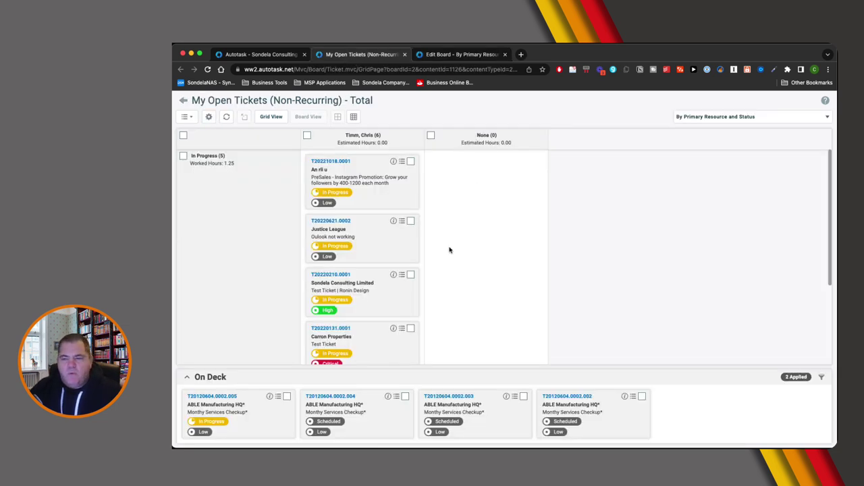
scroll(436, 270, down, 3)
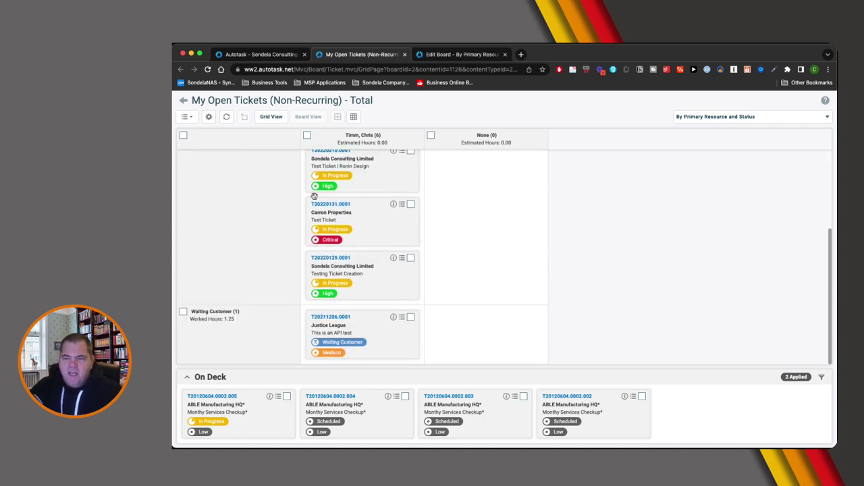
Set the board to display columns for All values, save and close the configuration, and refresh the original ticket board.
click(449, 58)
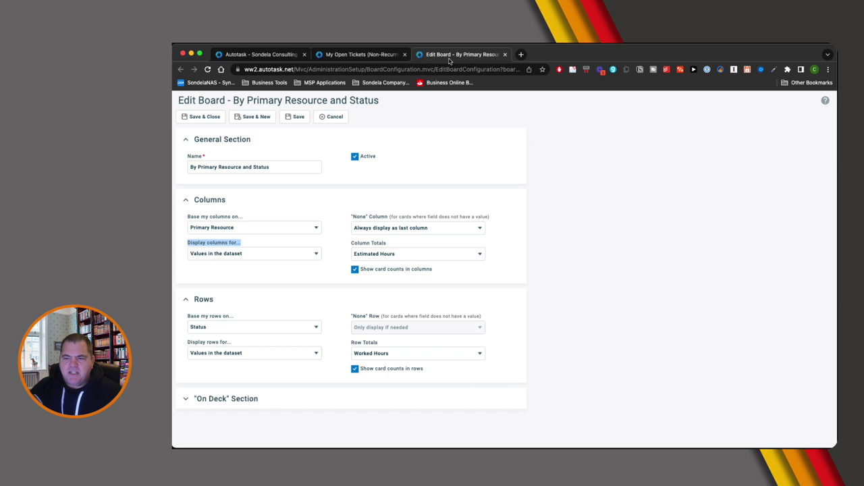
click(236, 254)
click(229, 289)
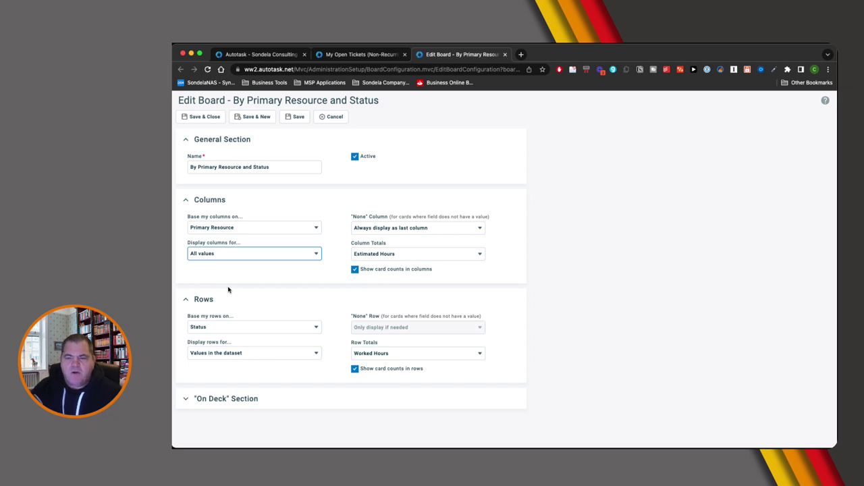
click(197, 116)
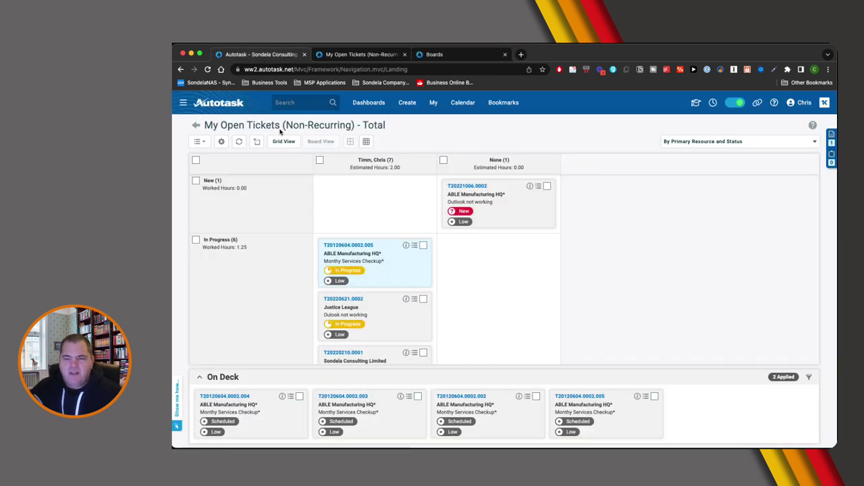
click(240, 142)
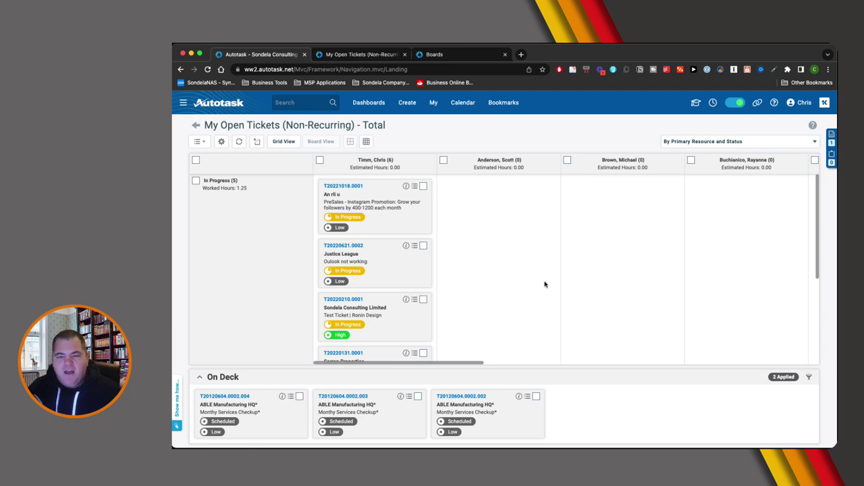
Reassign the Justice League "Oulook not working" ticket to the third resource column, within the In Progress row.
scroll(475, 295, down, 5)
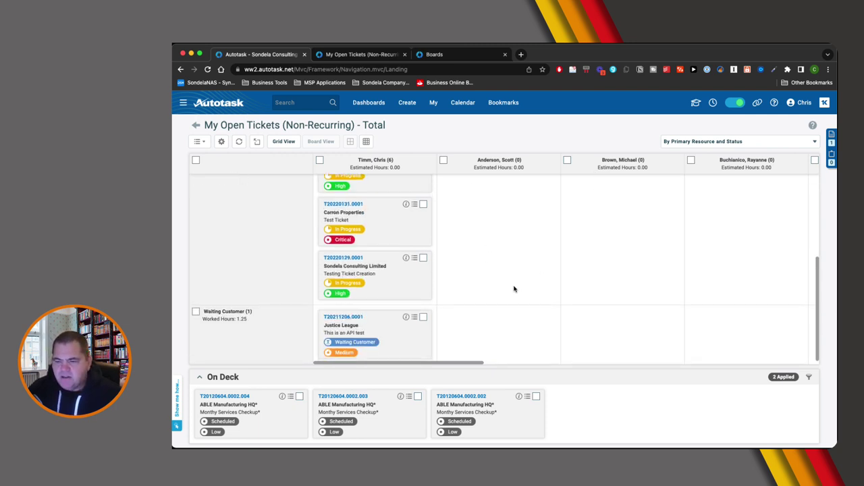
scroll(492, 276, up, 5)
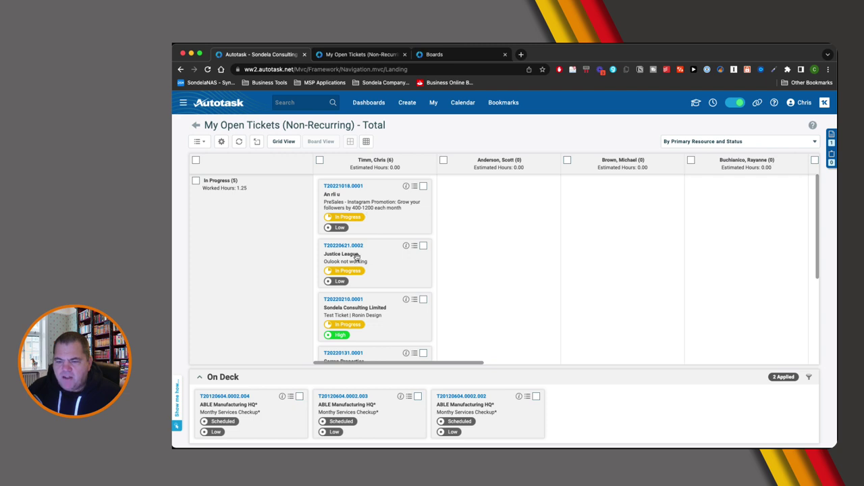
drag(371, 249, 632, 230)
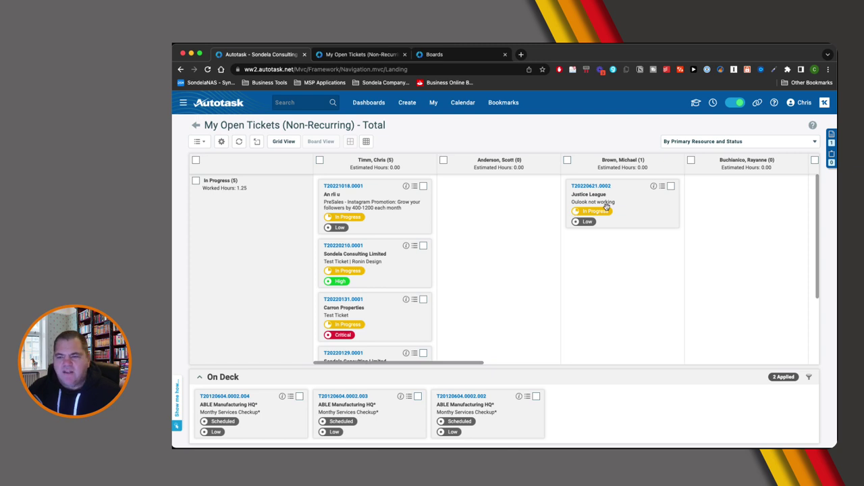
Reopen the board configuration and set the displayed columns to Values in the dataset, plus those specified below.
click(222, 142)
click(246, 171)
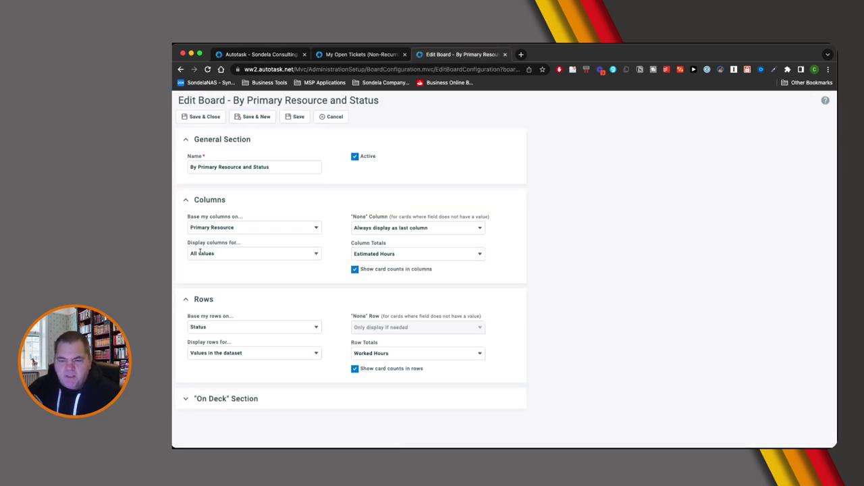
click(187, 246)
drag(187, 245, 239, 245)
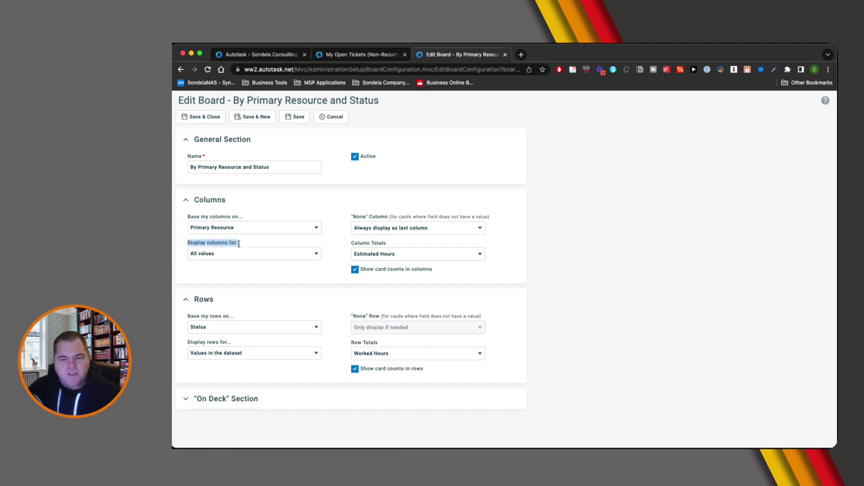
click(243, 255)
click(269, 274)
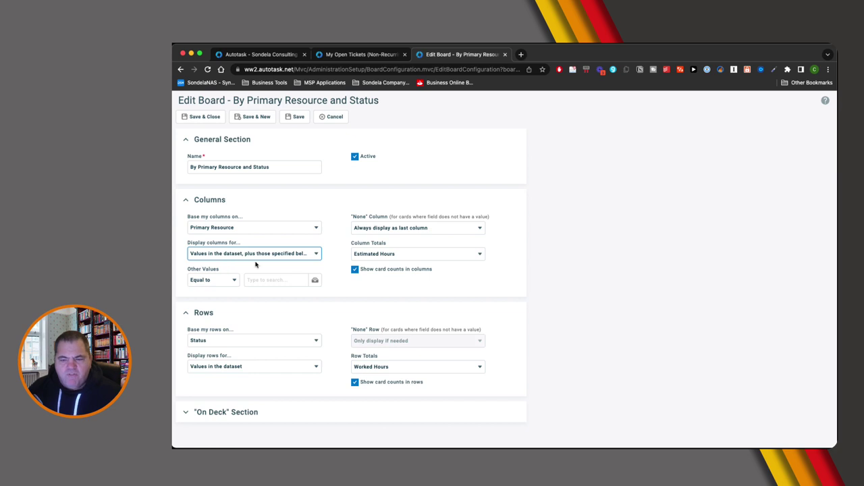
Set Other Values to Not Equal to the third listed resource, save and close the configuration, and refresh the original ticket board.
click(221, 282)
click(214, 301)
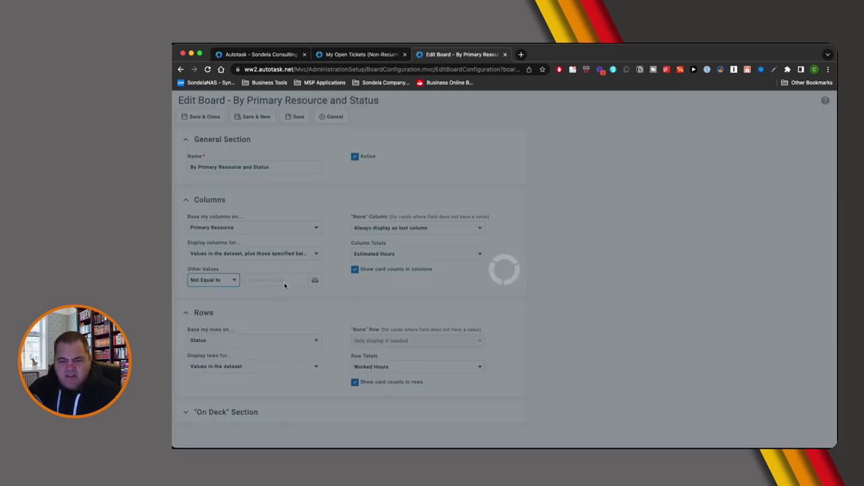
click(283, 280)
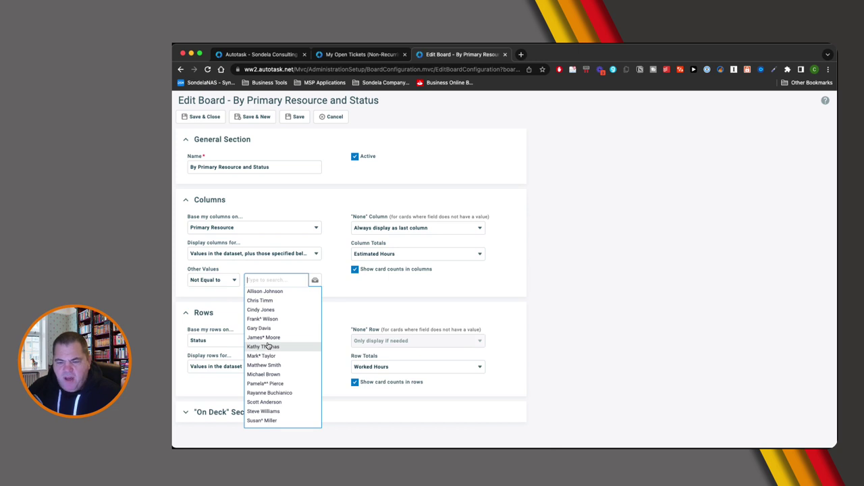
click(261, 309)
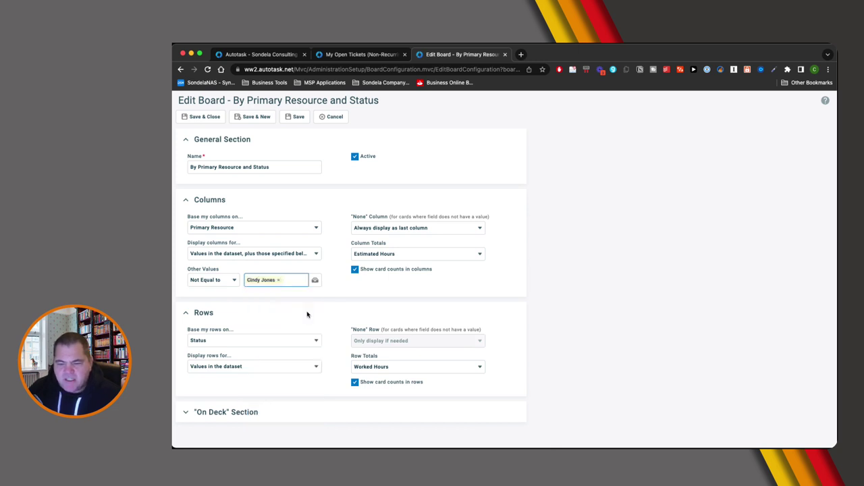
click(202, 117)
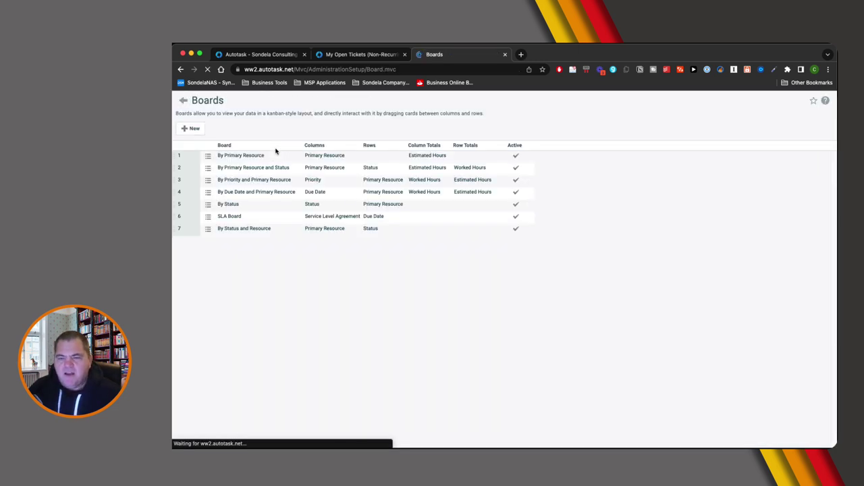
click(267, 55)
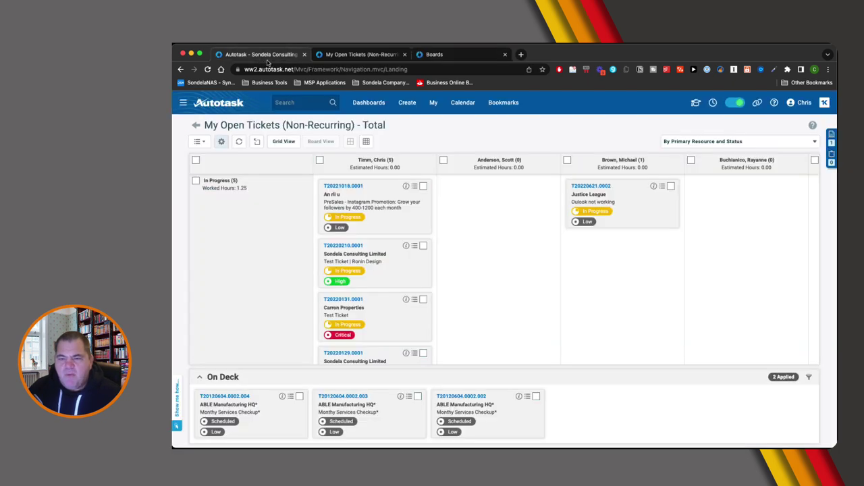
click(238, 141)
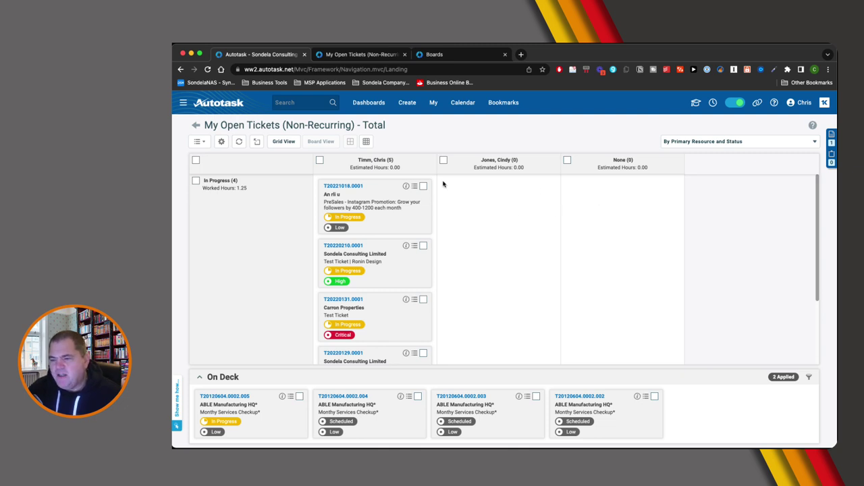
Reopen the By Primary Resource and Status board configuration and change the Other Values condition to Equal to.
mouse_move(405, 190)
click(221, 141)
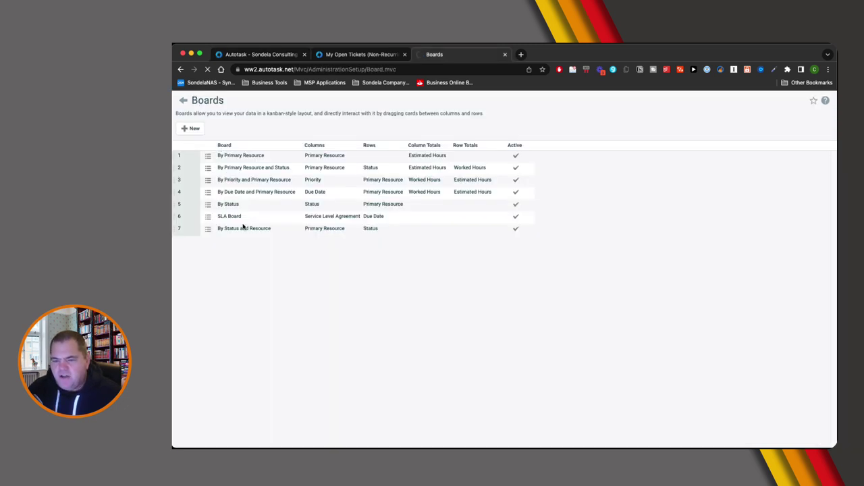
click(214, 216)
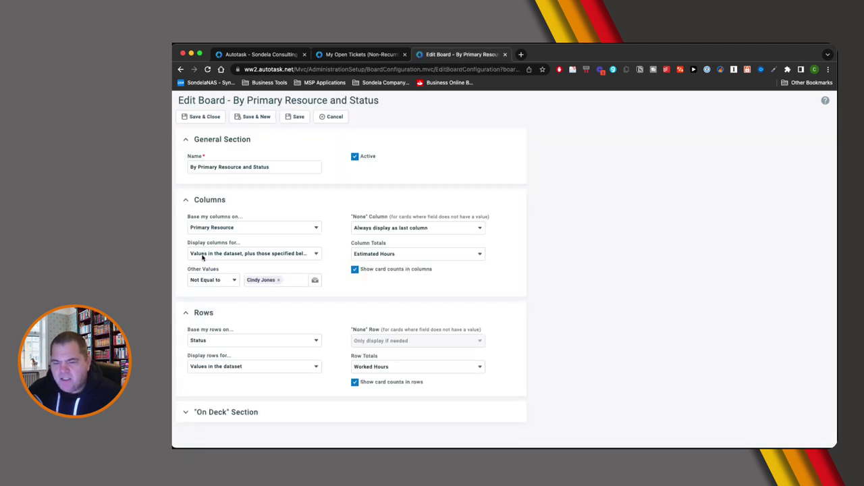
click(232, 280)
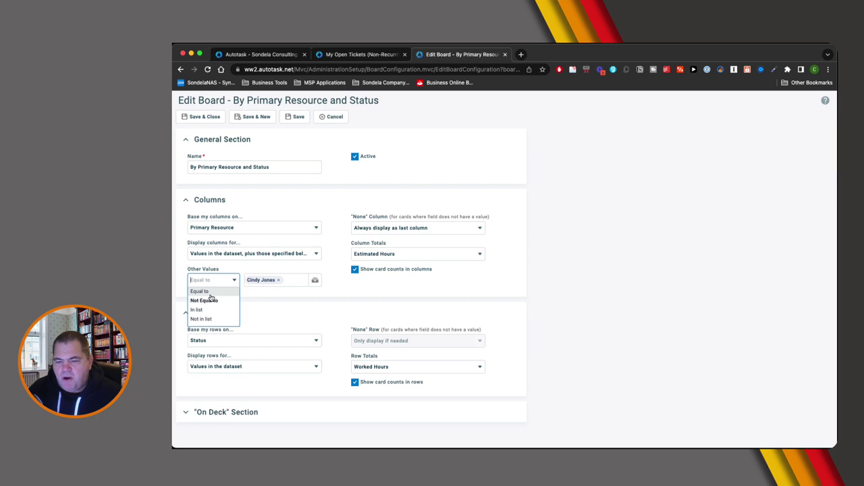
click(210, 294)
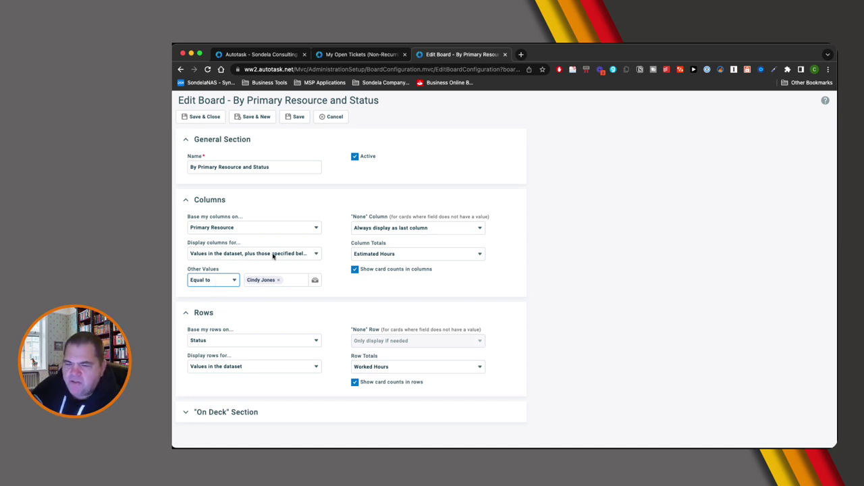
Set the board's "None" Column to Only display if needed, save and close the configuration, and refresh the original ticket board.
drag(354, 216, 476, 220)
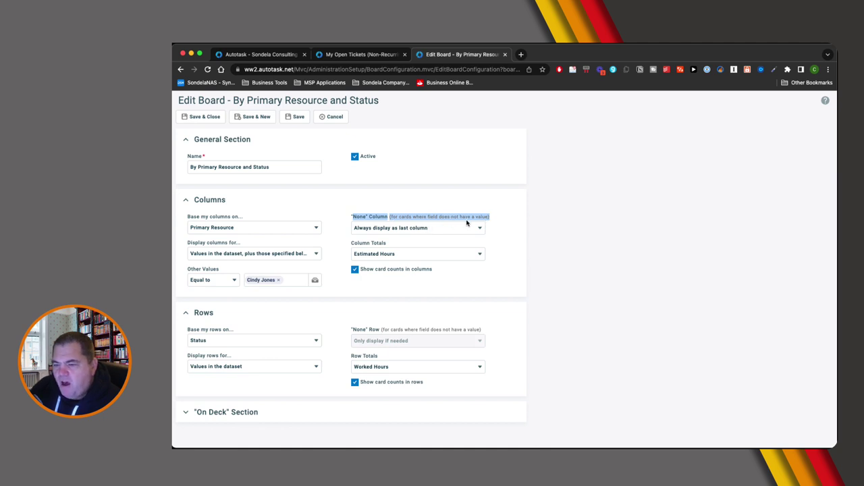
click(403, 229)
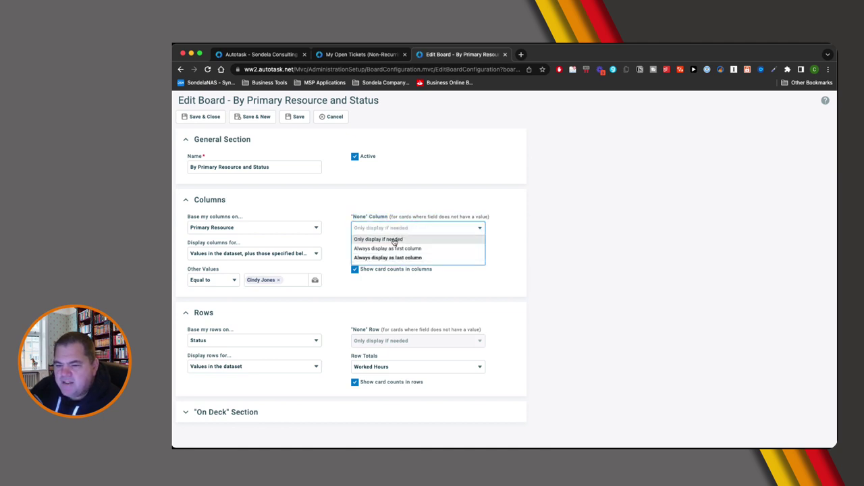
click(394, 240)
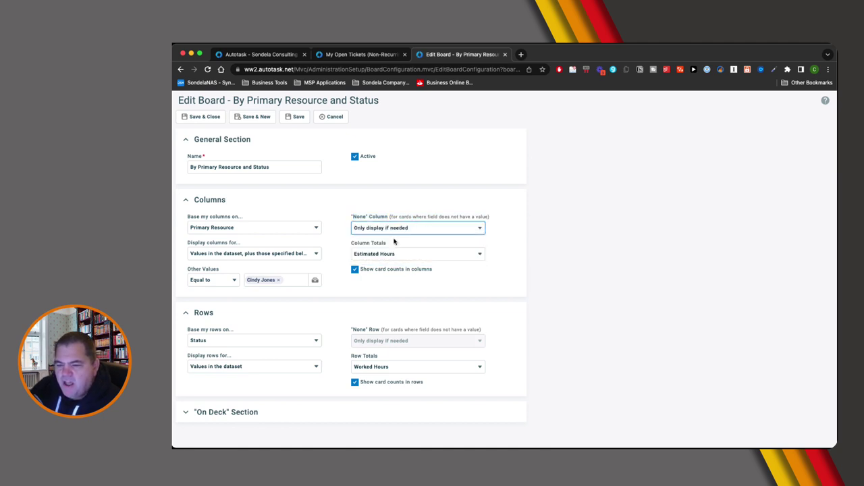
click(203, 117)
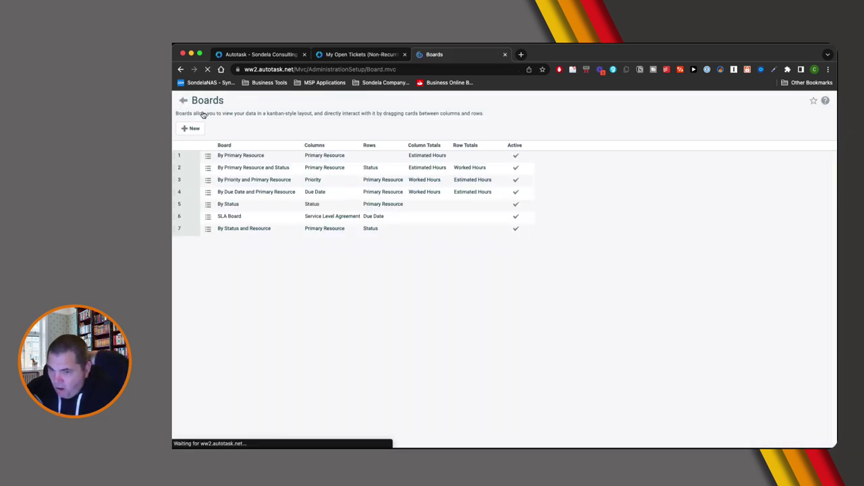
click(249, 55)
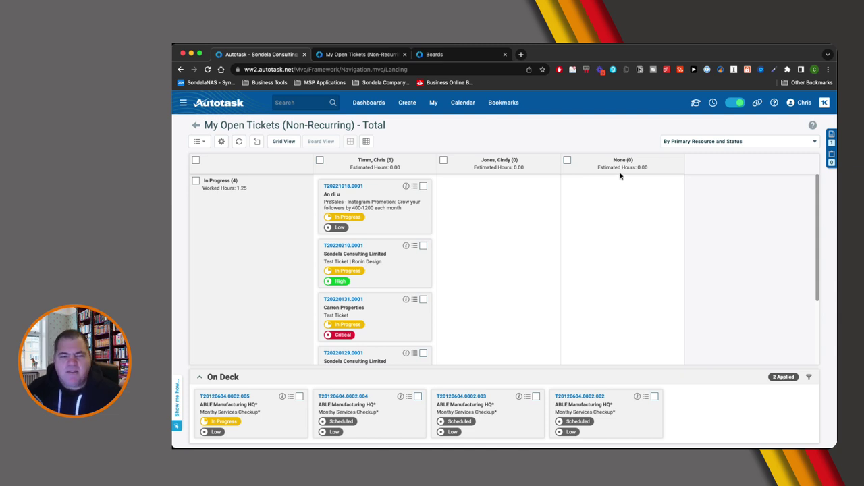
click(240, 142)
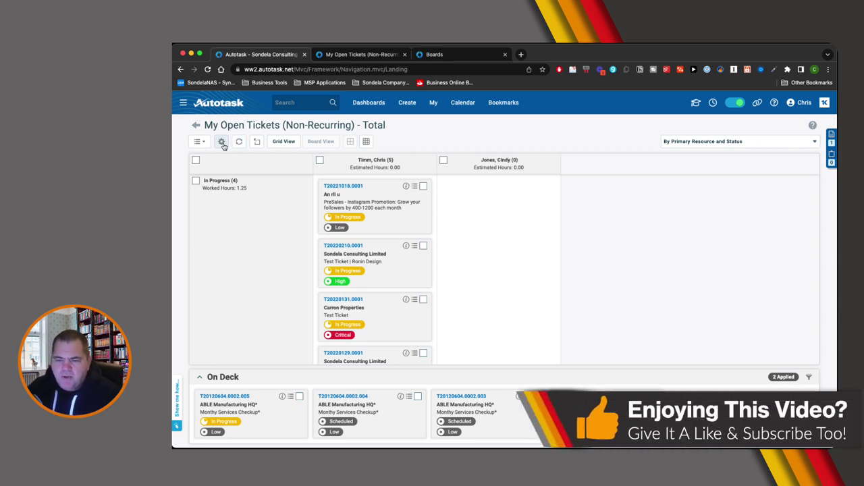
Reopen the By Primary Resource and Status board configuration and expand the "On Deck" Section to examine its default filters.
click(222, 144)
click(233, 167)
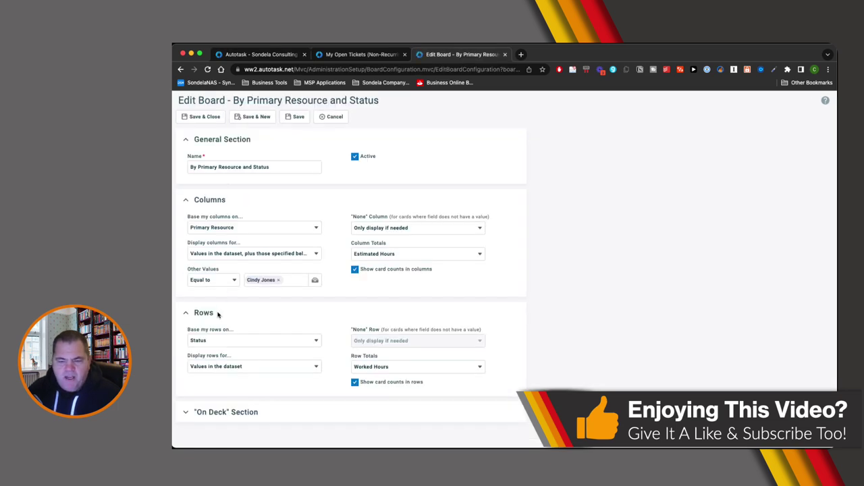
click(188, 411)
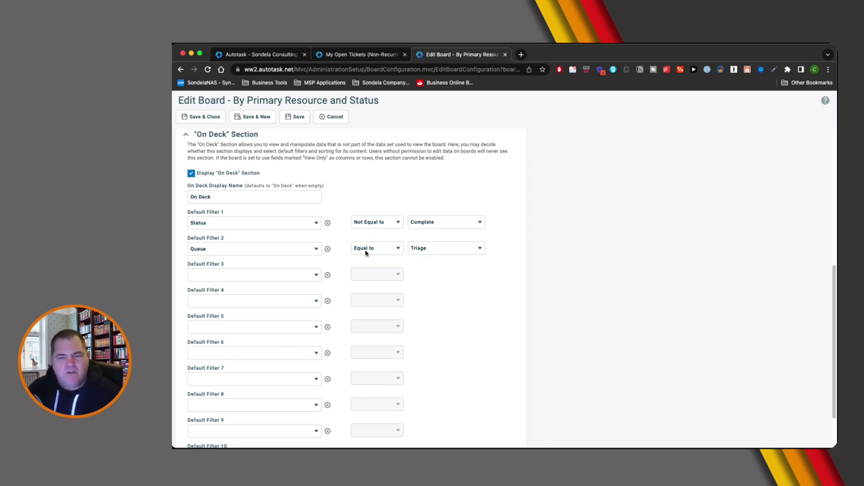
On the original ticket board, assign the In Progress ABLE Manufacturing HQ ticket from On Deck to the second resource, in the In Progress row.
click(268, 60)
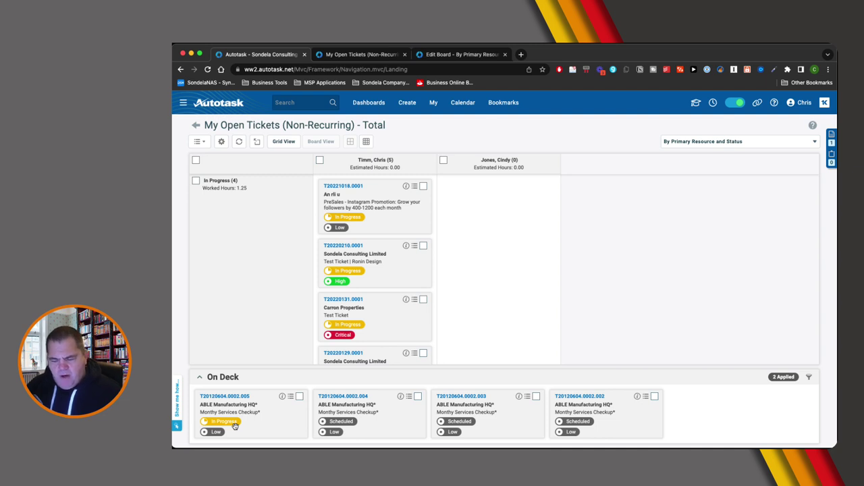
drag(279, 398, 533, 222)
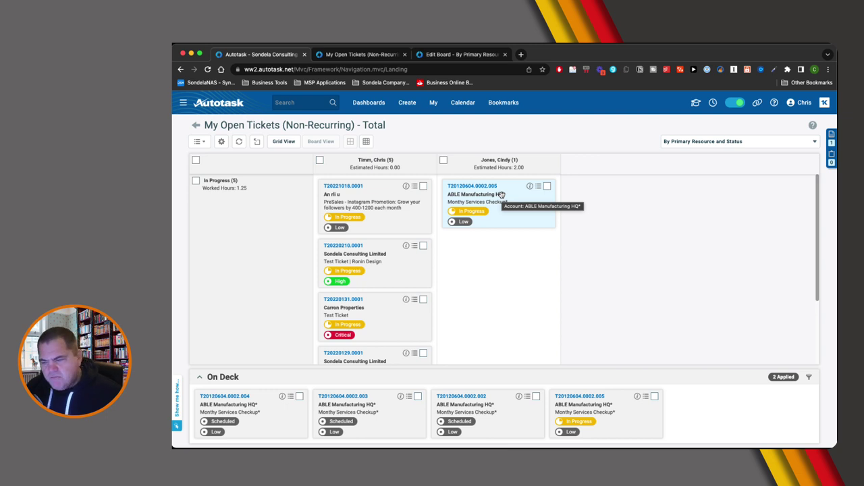
In the board configuration, turn the "On Deck" Section display off and back on, and save and close the configuration.
click(430, 54)
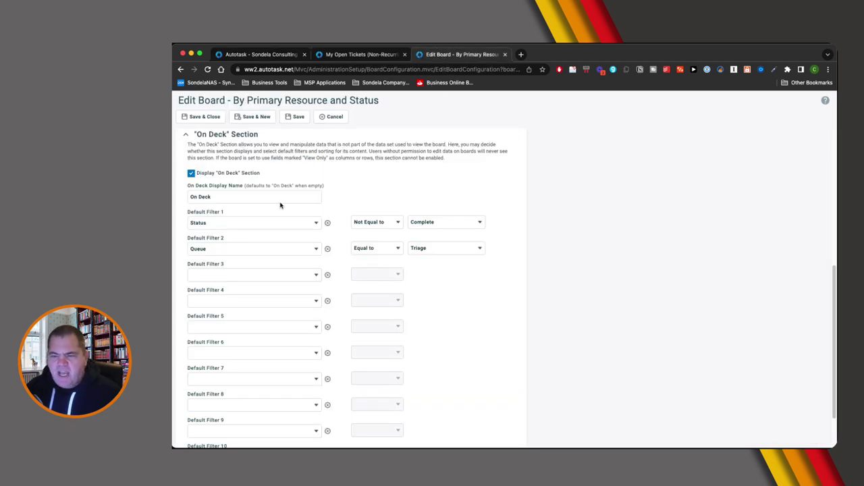
click(191, 174)
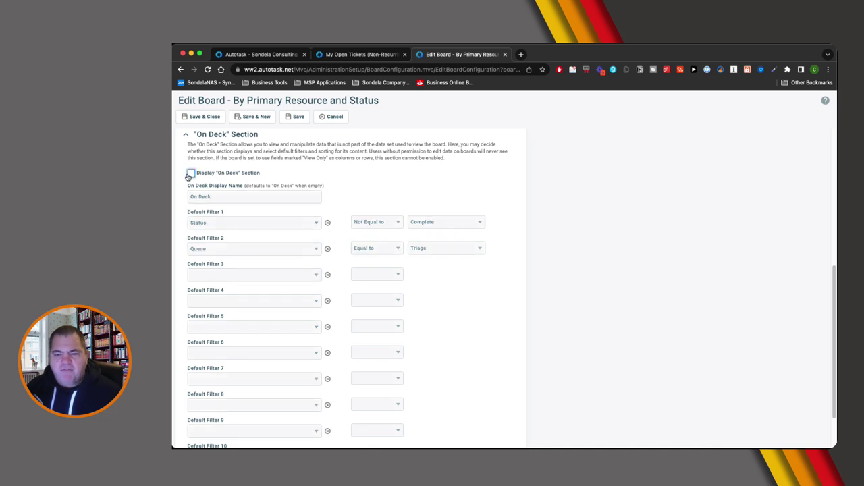
click(190, 174)
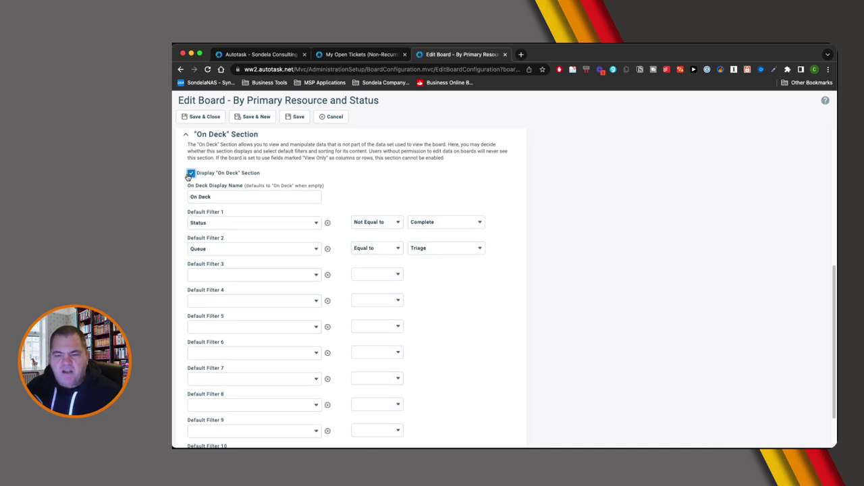
click(206, 118)
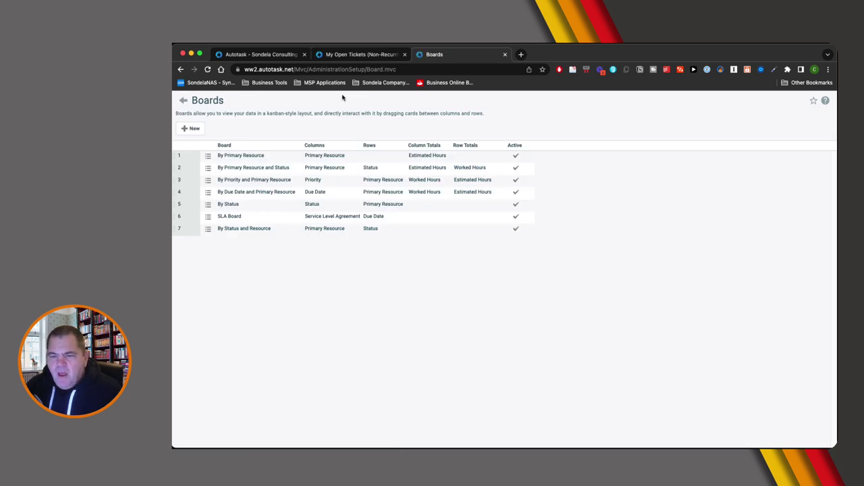
Review the boards available for selection on the separate My Open Tickets (Non-Recurring) board page.
click(358, 54)
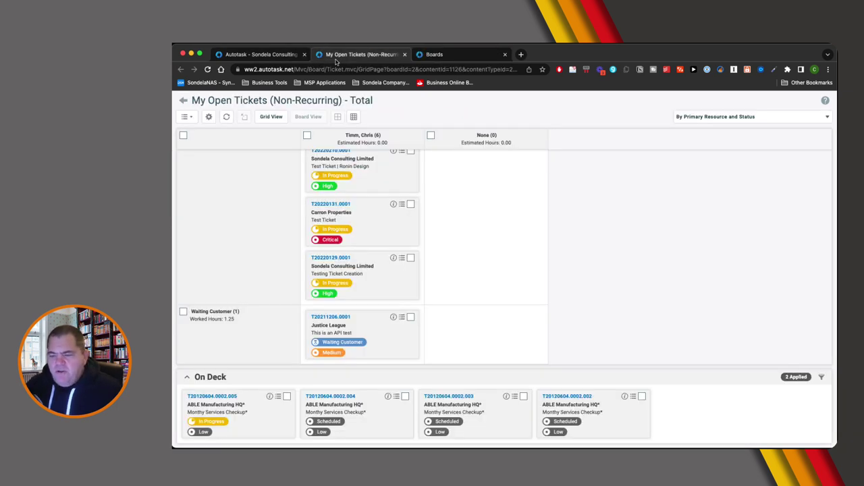
click(696, 117)
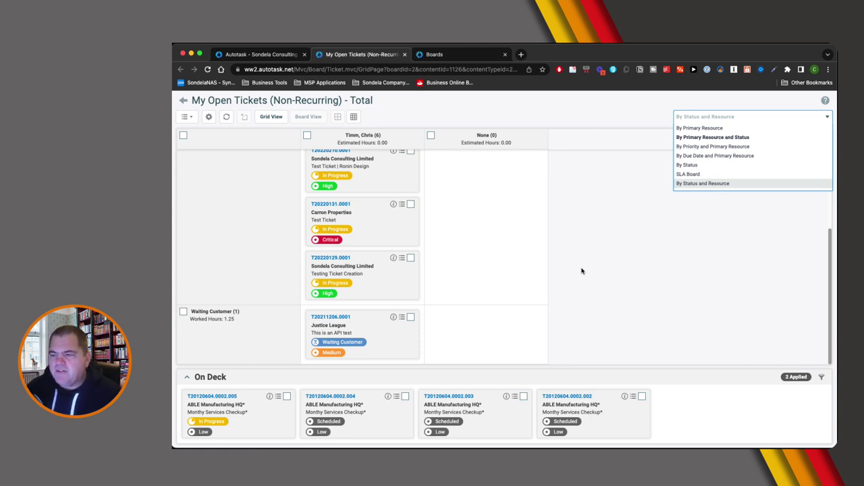
key(Up)
key(Up)
key(Up)
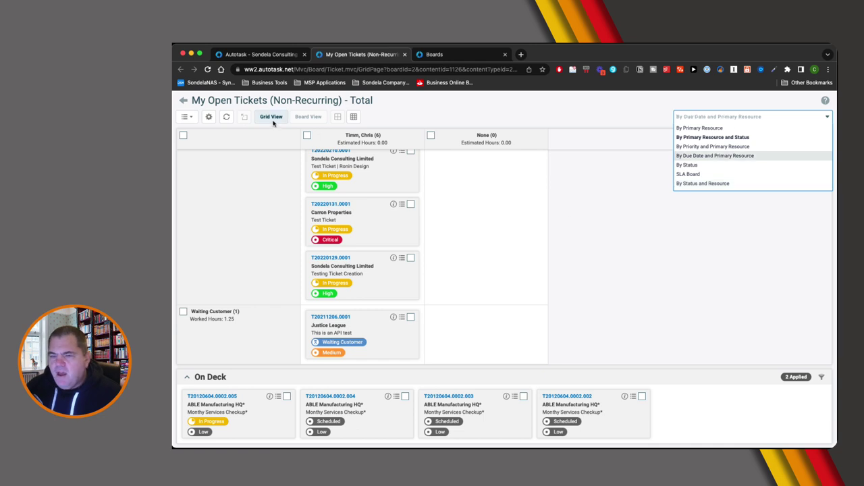
Open the Boards setup page from the Service Desk (Tickets) section of the Admin Features & Settings.
click(245, 49)
click(183, 102)
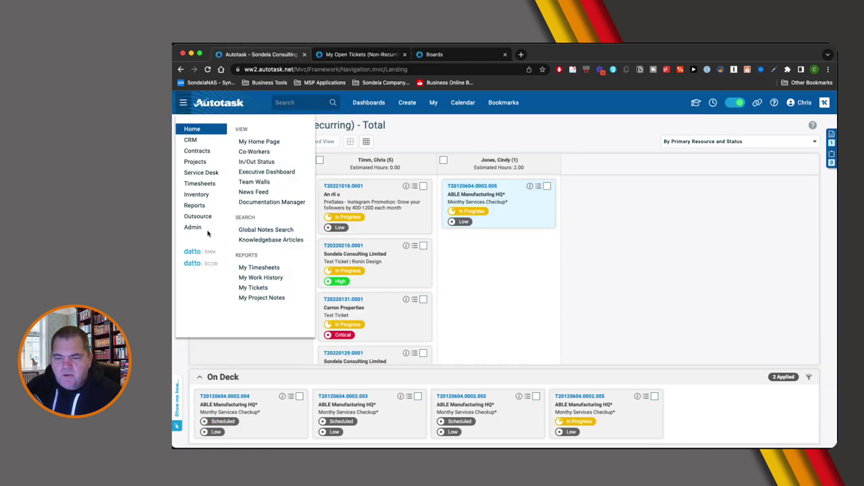
mouse_move(205, 230)
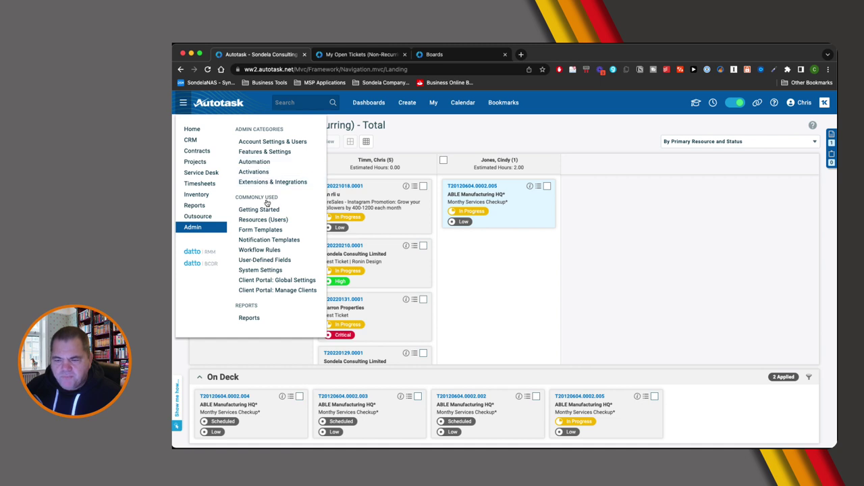
click(267, 153)
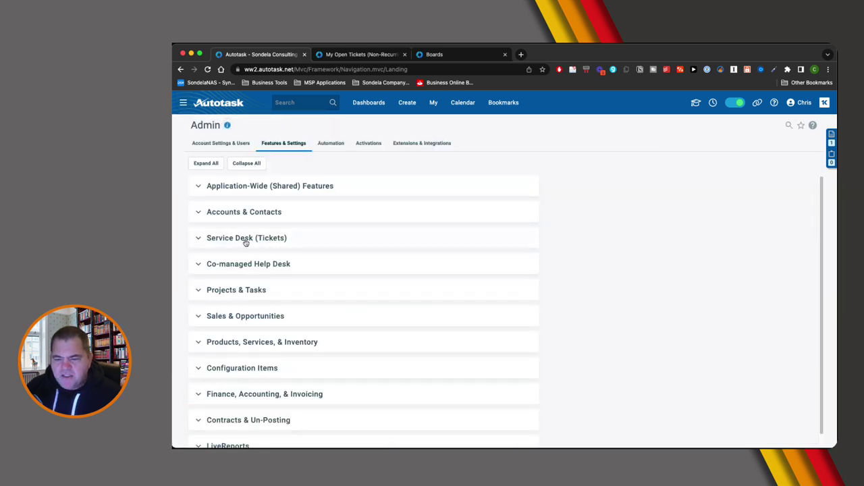
click(246, 240)
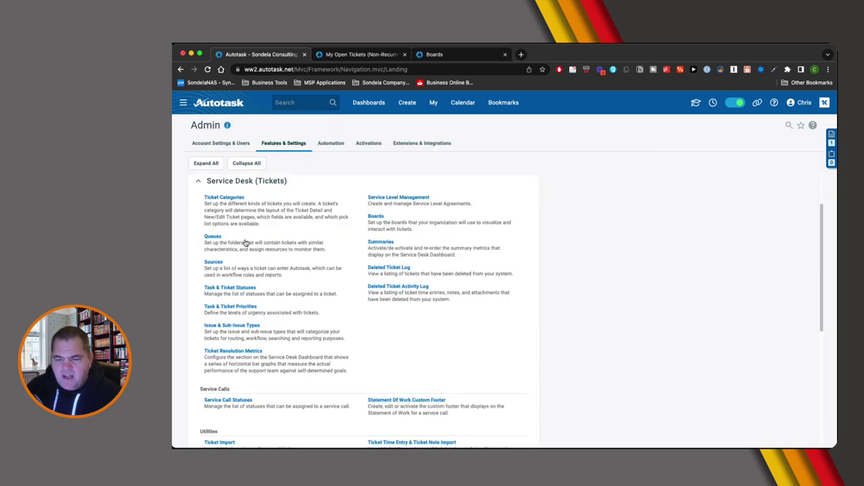
click(375, 217)
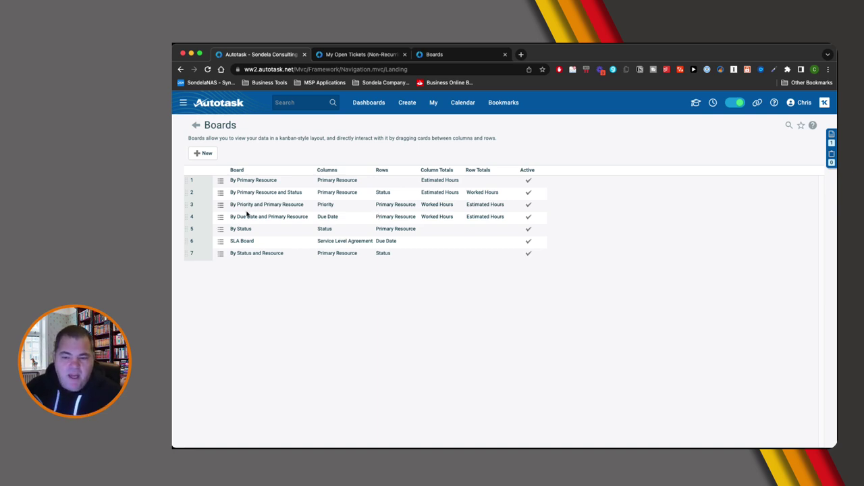
click(221, 253)
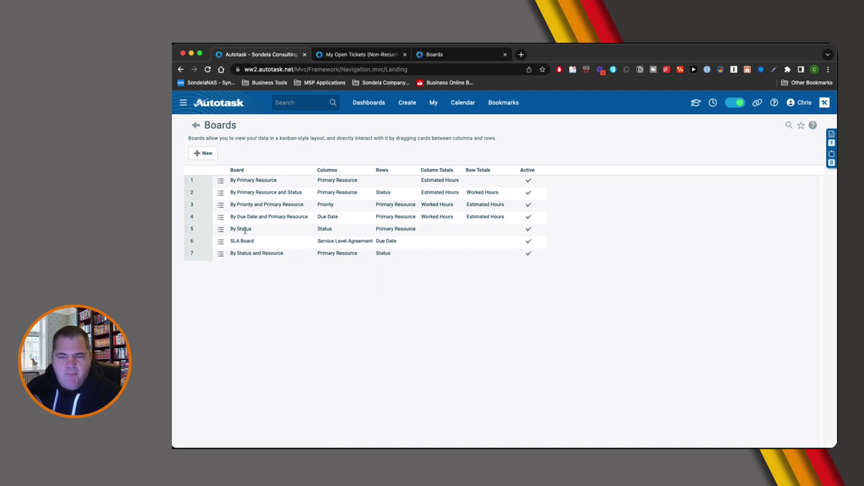
click(434, 54)
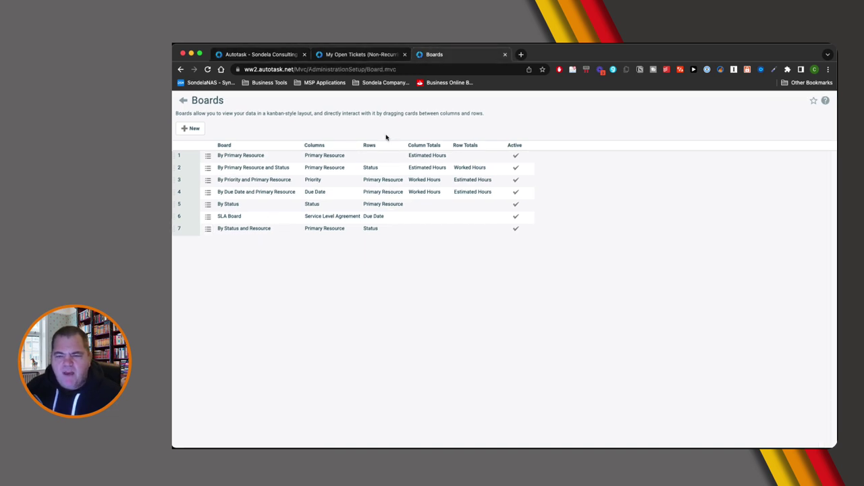
click(362, 54)
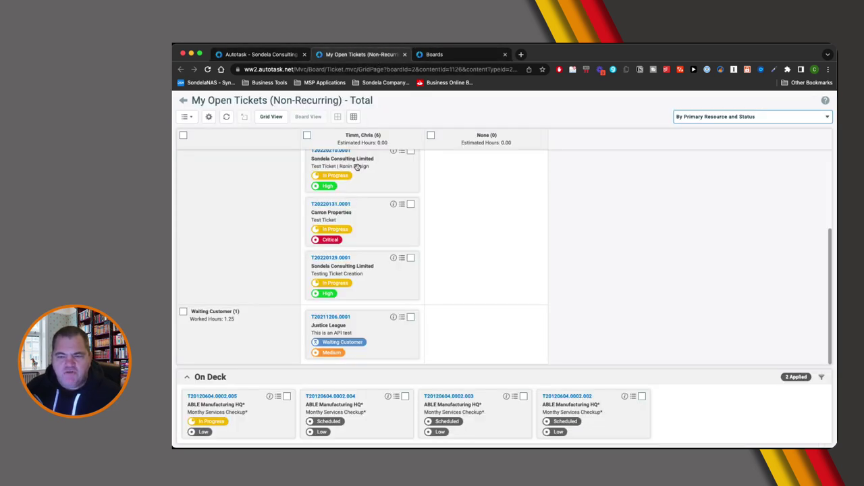
mouse_move(358, 166)
mouse_down()
mouse_move(545, 193)
mouse_move(526, 218)
mouse_move(378, 169)
mouse_move(534, 223)
mouse_move(343, 176)
mouse_move(372, 175)
mouse_up()
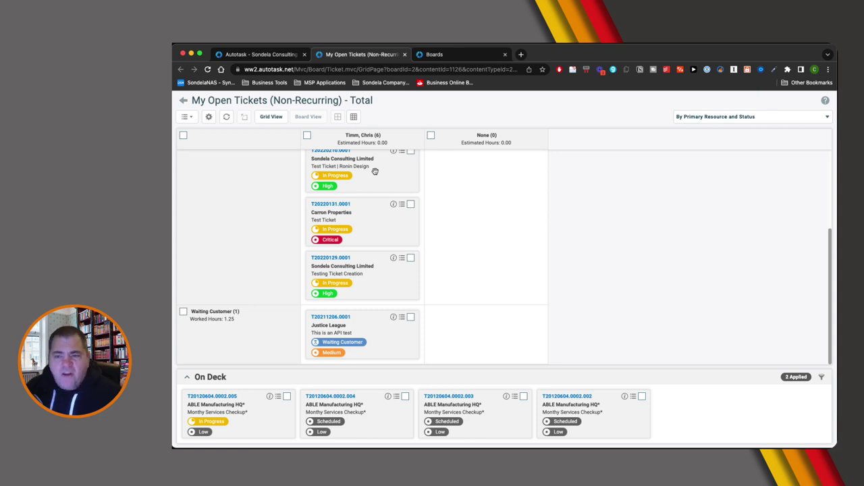
click(260, 54)
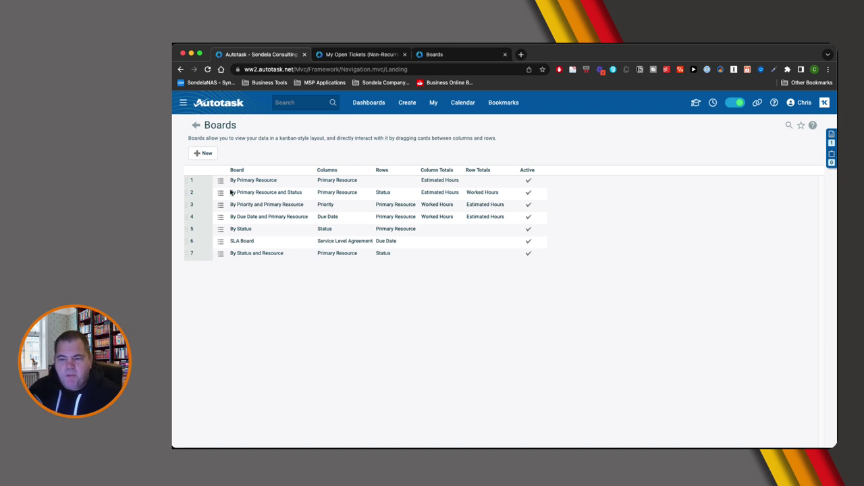
Start a new board and name it "Primary and Queue".
click(204, 154)
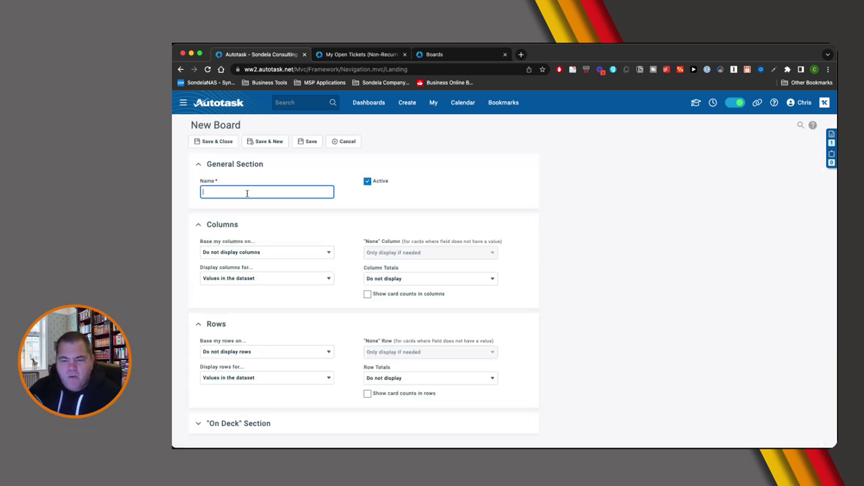
text(Primary)
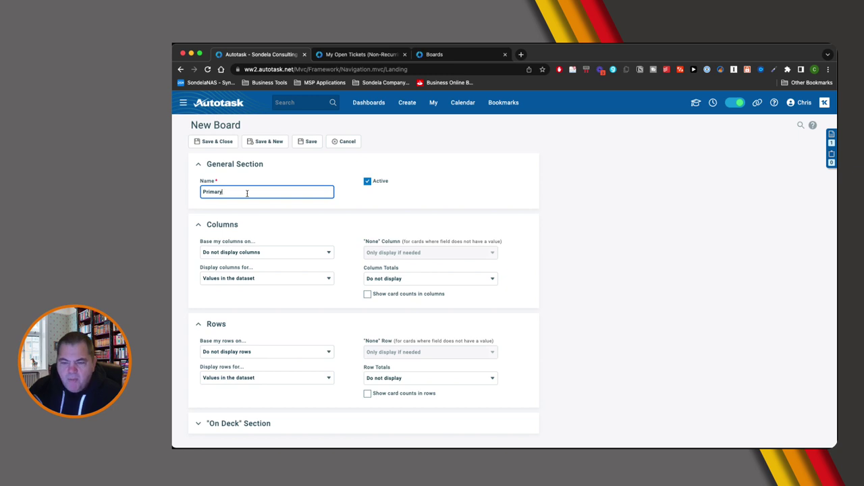
text( and Queu)
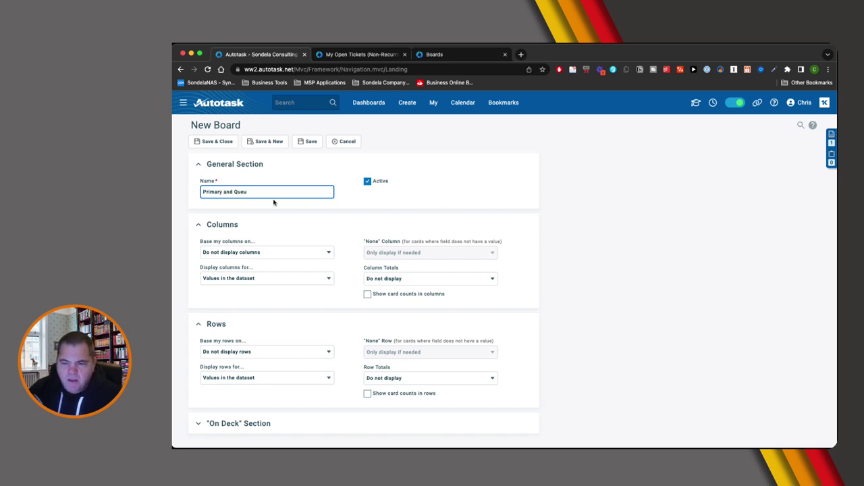
text(e)
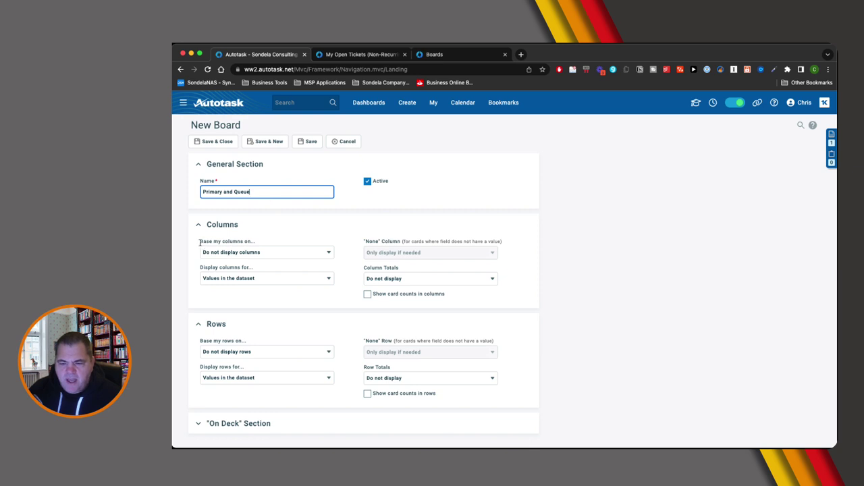
Base the new board's columns on Queue and set its "None" column to "Only display if needed".
click(240, 254)
click(287, 231)
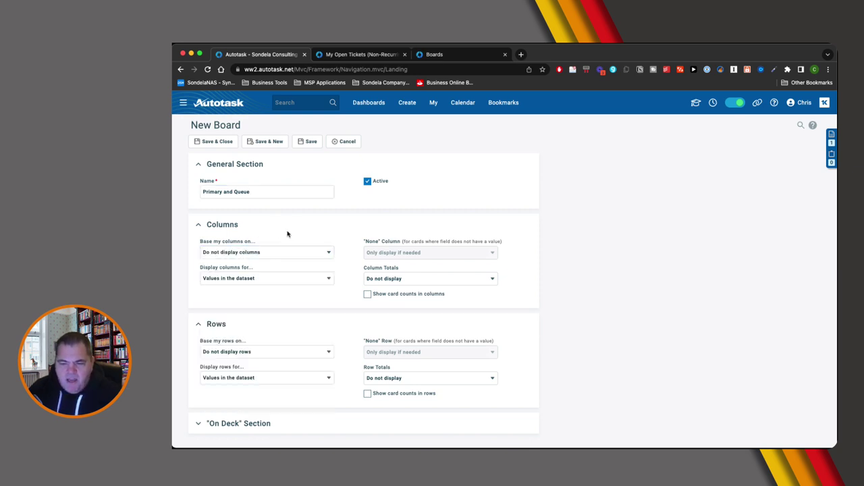
click(248, 253)
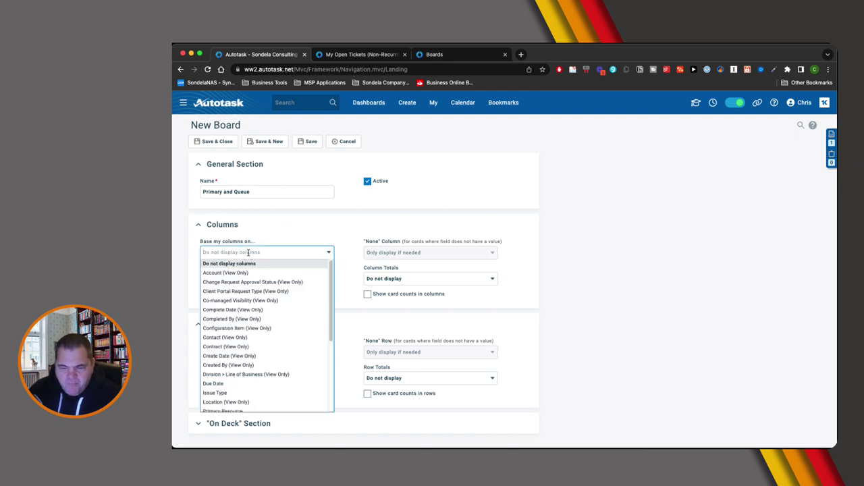
text(Que)
key(Return)
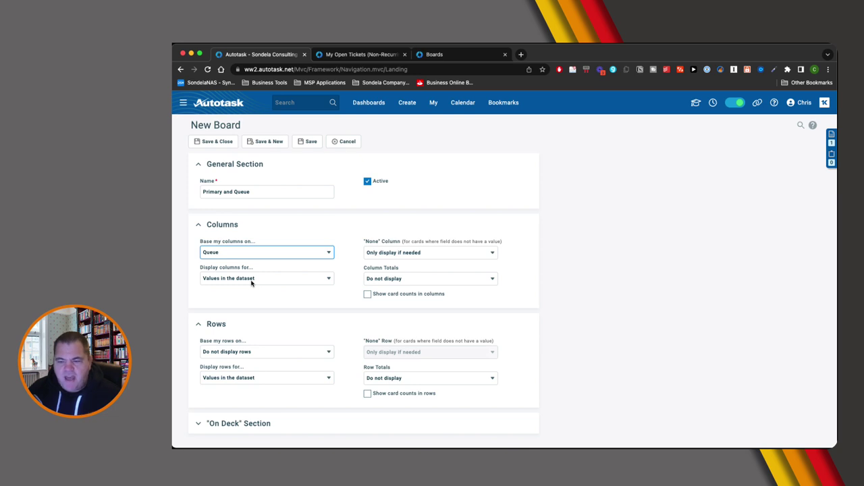
click(397, 256)
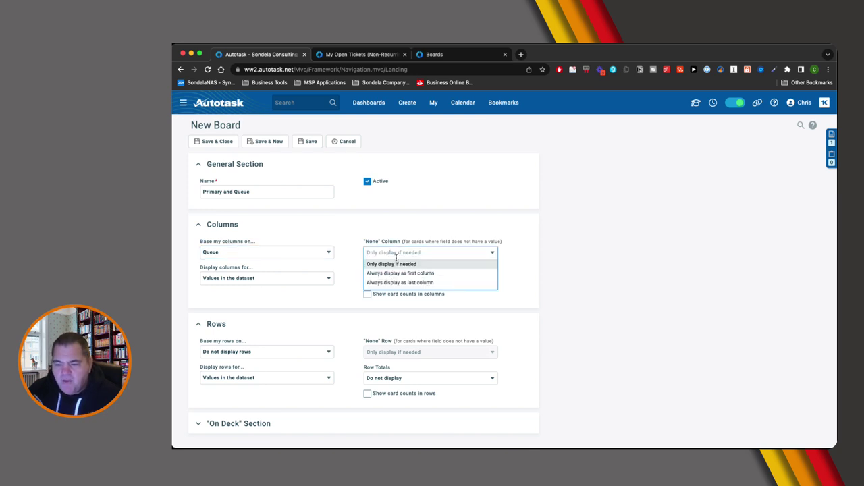
click(391, 264)
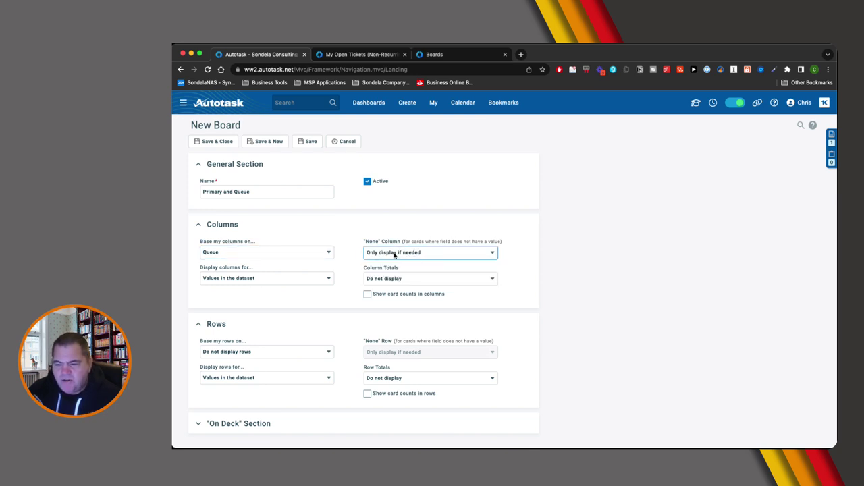
Set the column totals to Estimated Hours and enable showing card counts in columns.
click(386, 279)
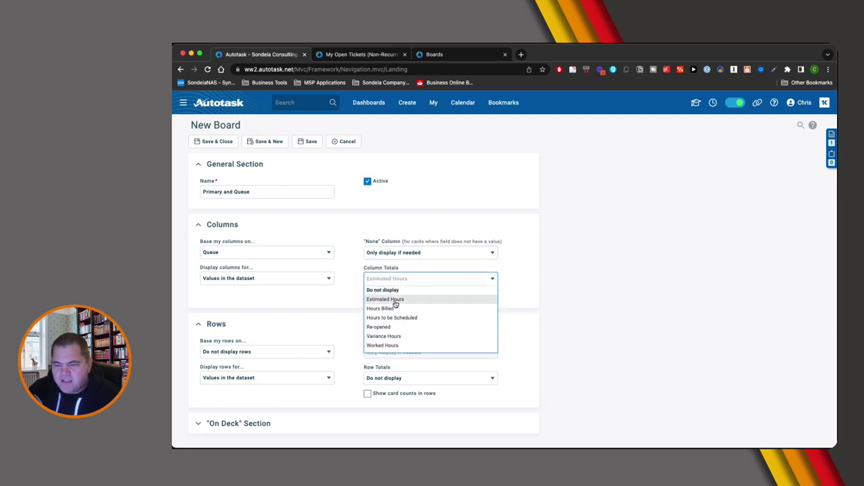
click(395, 301)
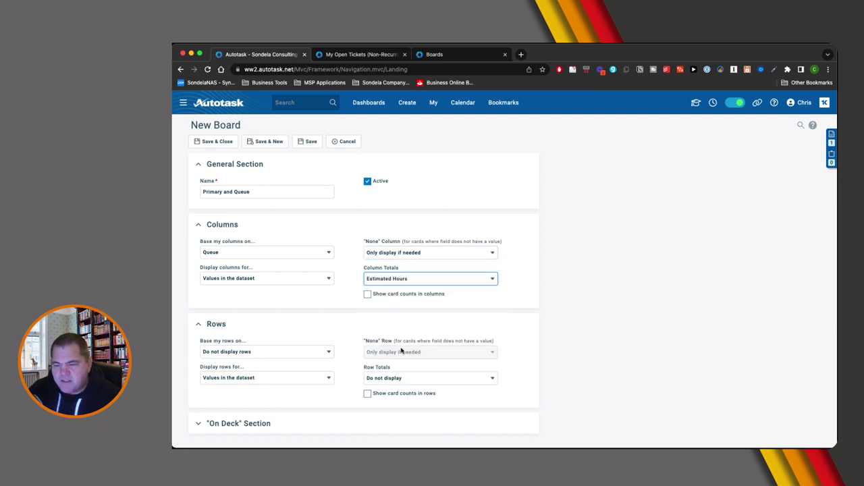
click(368, 295)
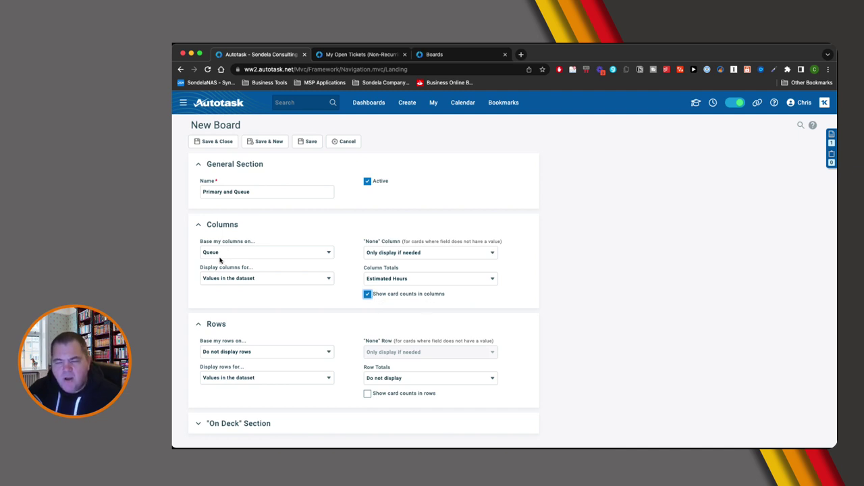
Base the new board's rows on Primary Resource.
click(230, 352)
text(Prima)
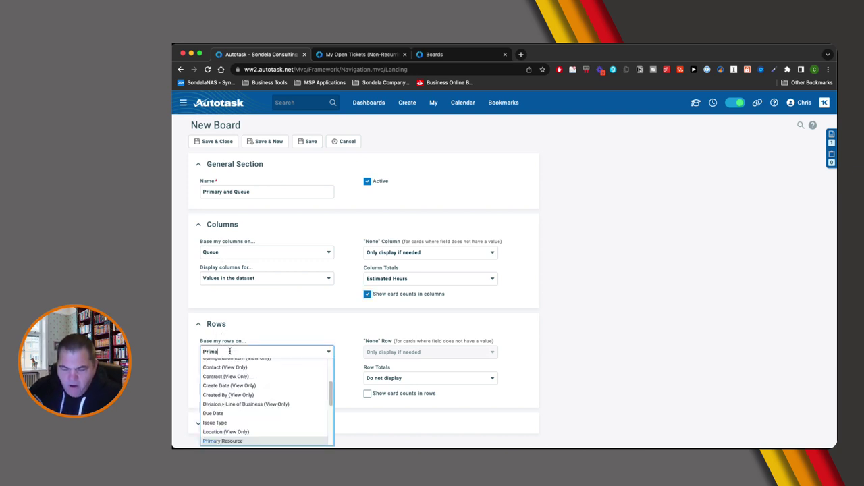
key(Return)
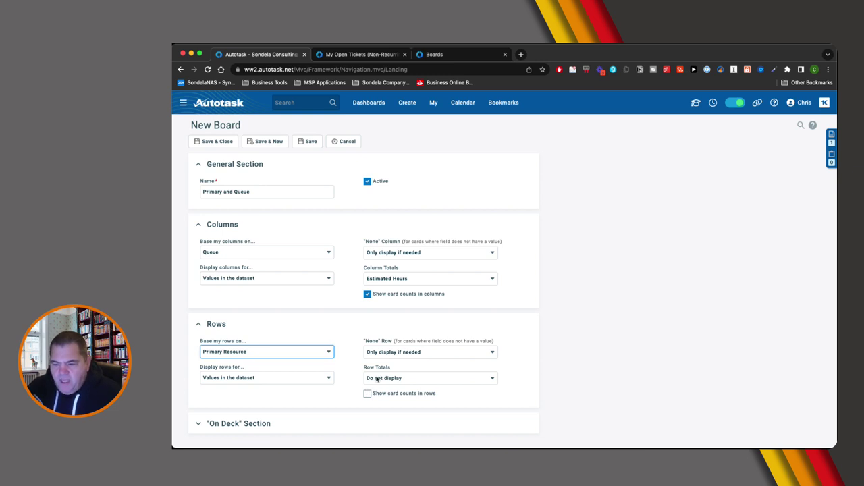
Set the column totals to "Do not display", and save and close the new board.
click(384, 281)
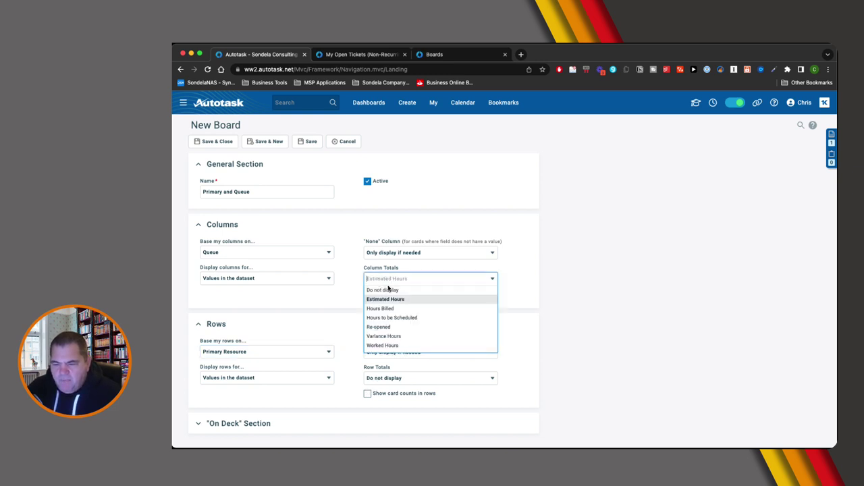
click(386, 291)
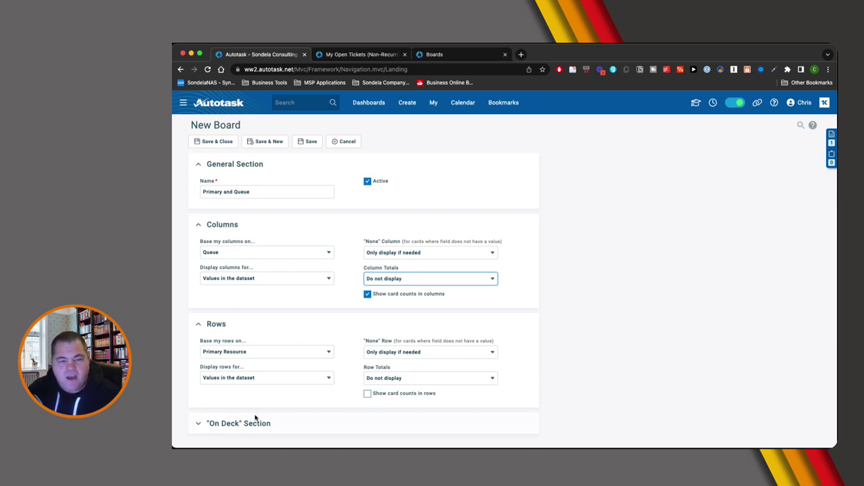
click(214, 141)
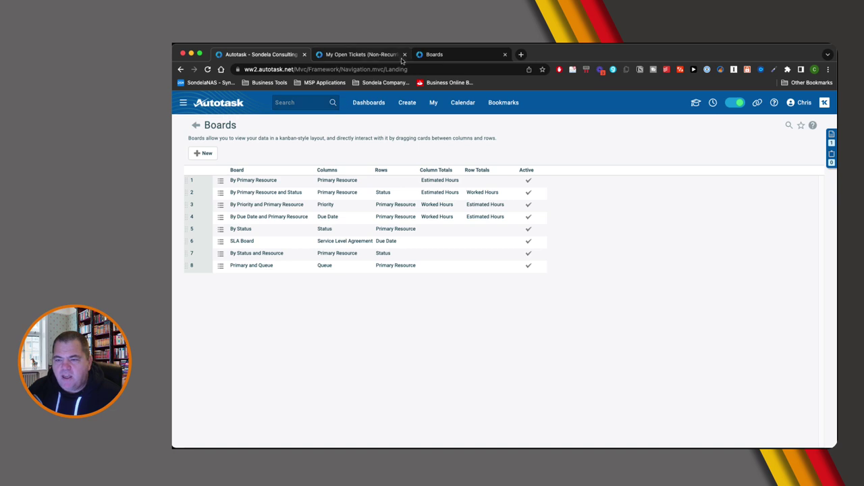
click(430, 57)
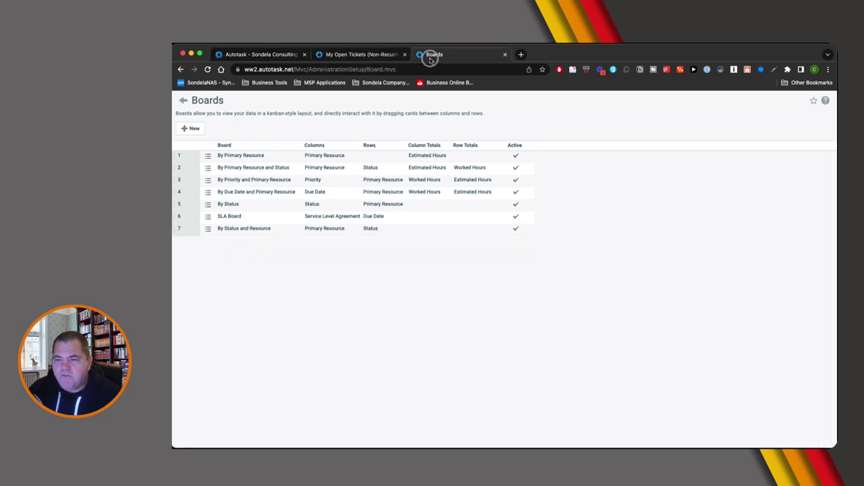
click(183, 100)
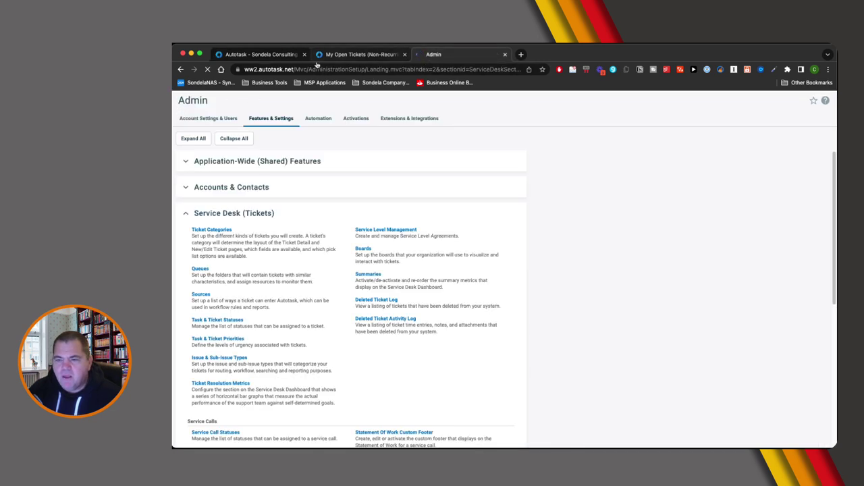
click(390, 104)
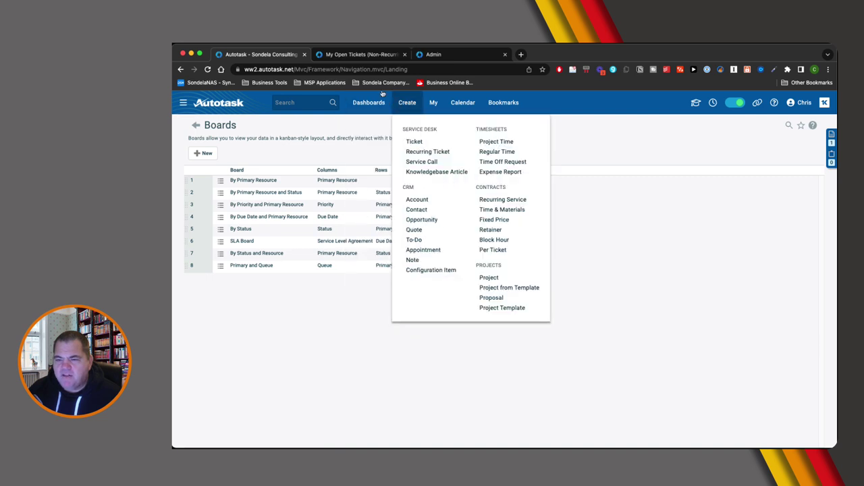
Reload the My Open Tickets (Non-Recurring) page and switch its display to the Primary and Queue board.
click(359, 56)
scroll(490, 214, up, 4)
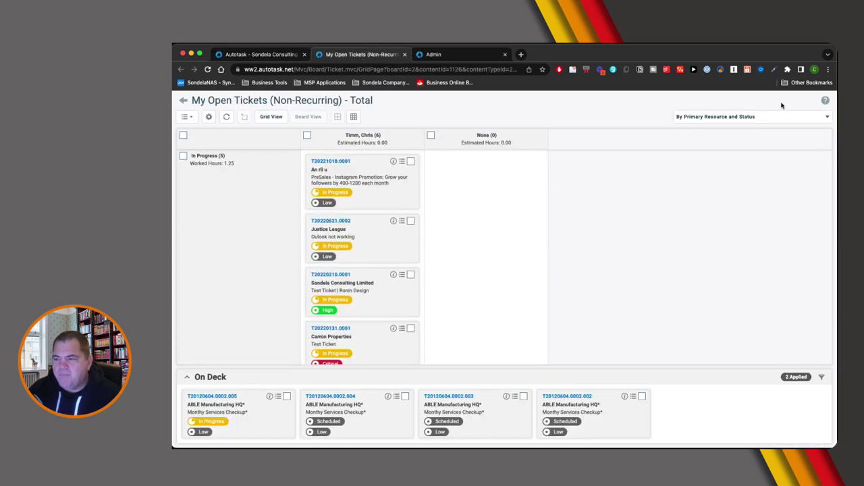
click(772, 116)
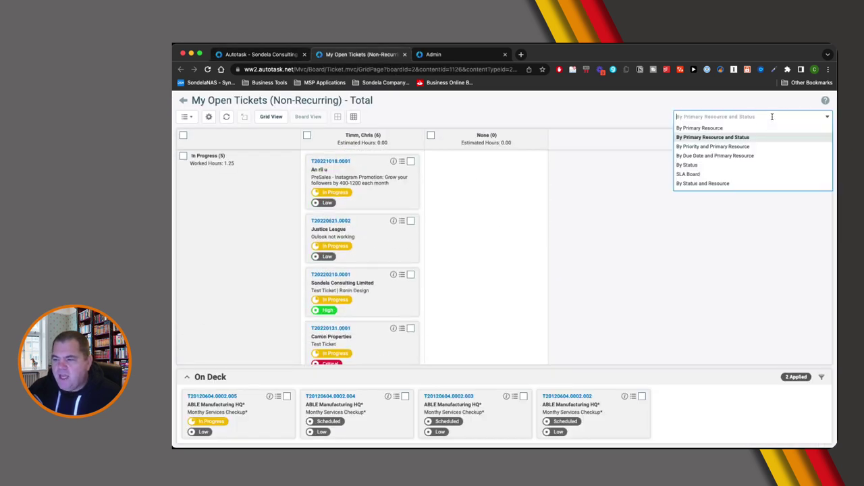
click(226, 118)
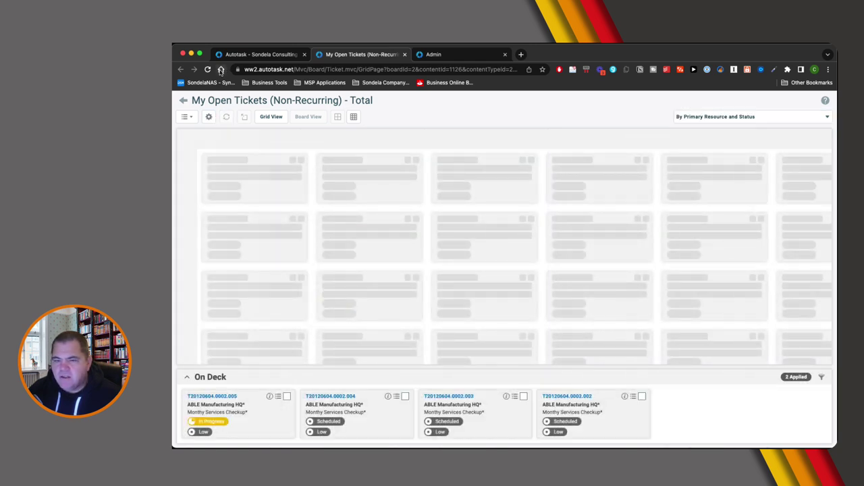
click(208, 70)
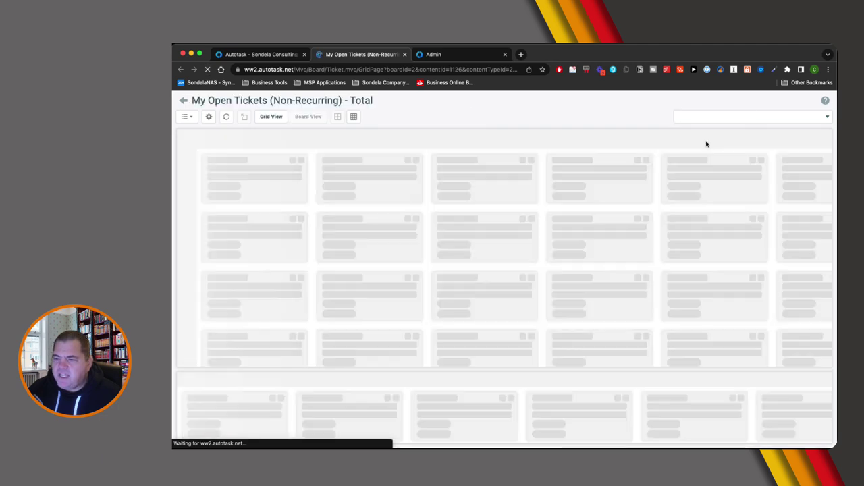
click(719, 119)
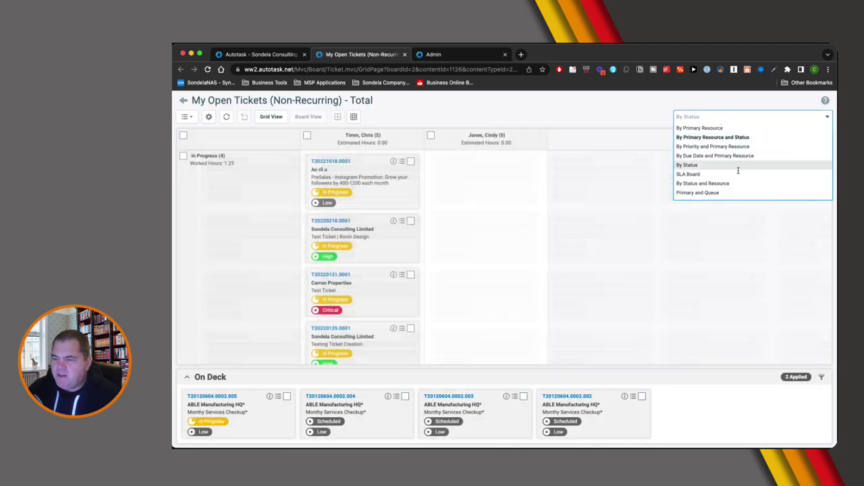
click(722, 193)
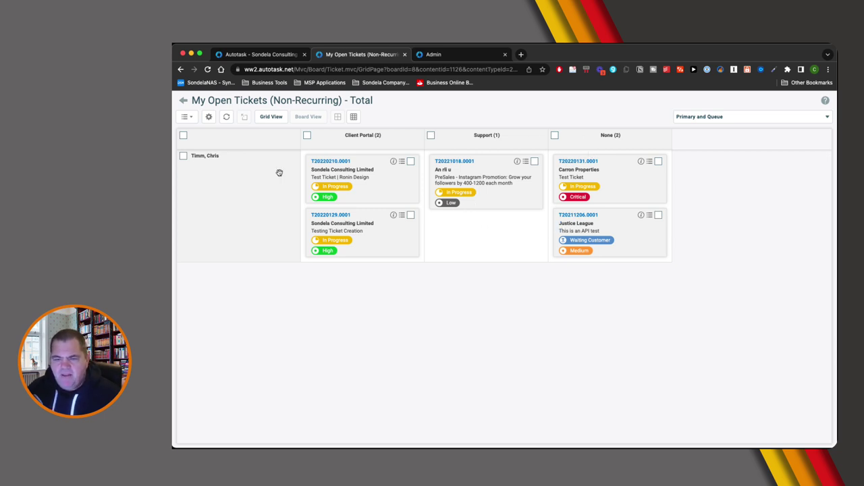
Move the "Test Ticket | Ronin Design" card from the Client Portal column to the Support column.
drag(188, 156, 238, 156)
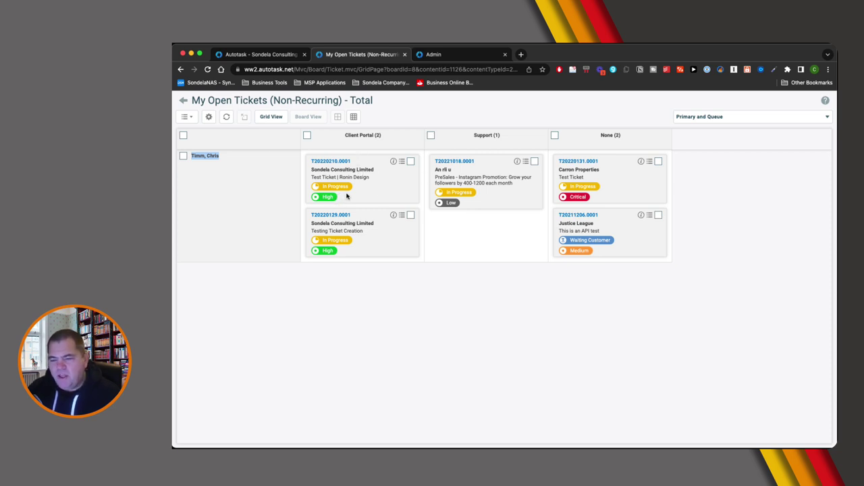
drag(373, 178, 488, 240)
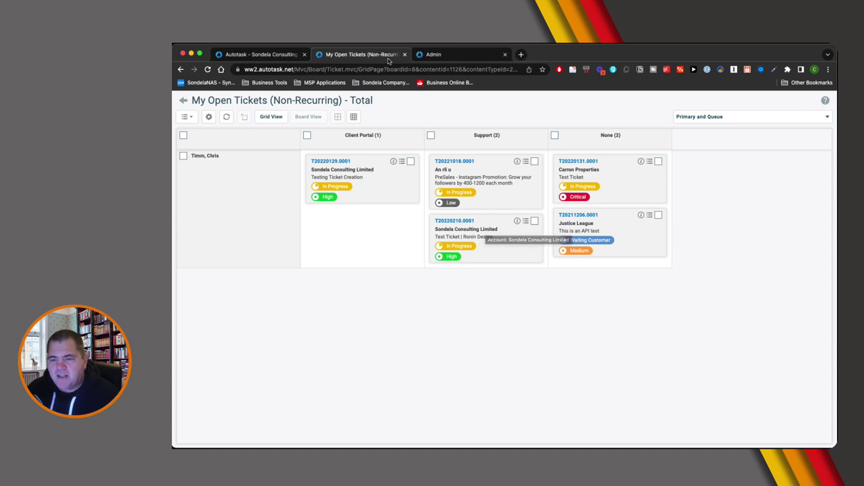
Edit the Primary and Queue board on the Boards setup page to show card counts in rows, and save and close it.
click(261, 57)
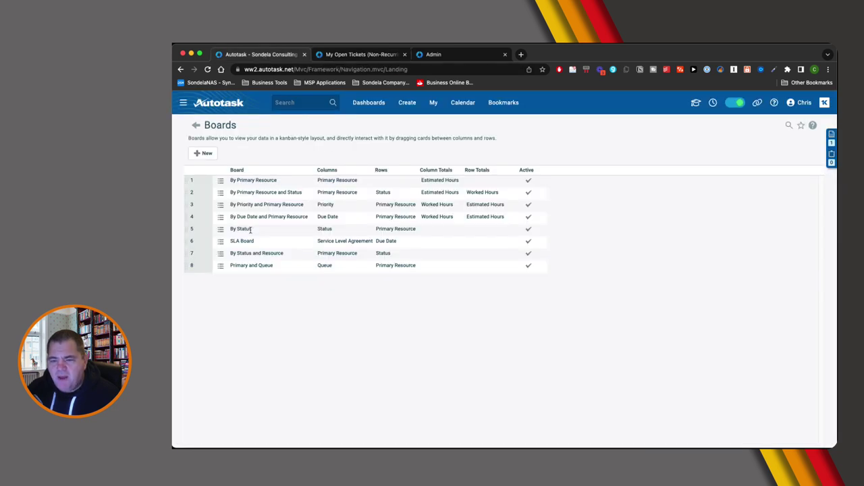
click(220, 267)
click(234, 284)
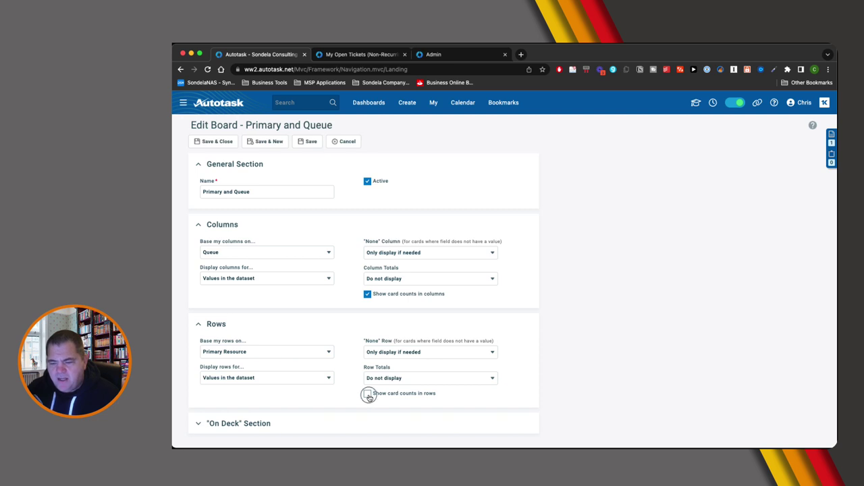
click(368, 397)
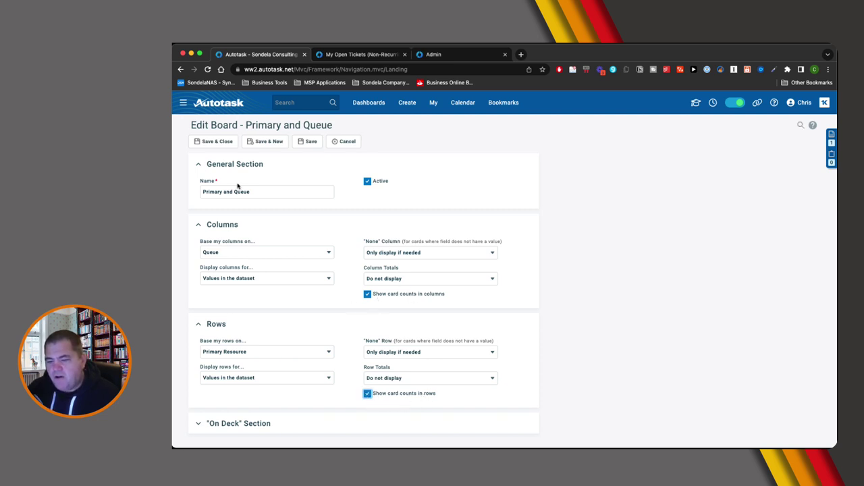
click(210, 141)
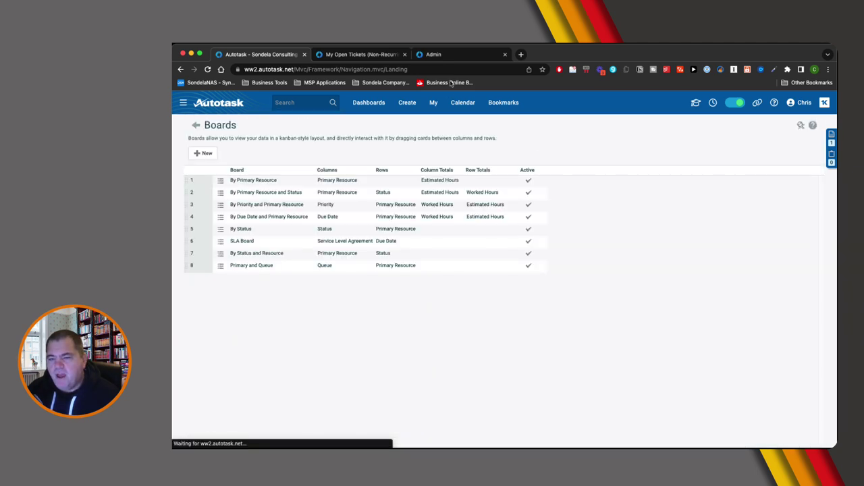
Refresh the Primary and Queue board on the My Open Tickets page, and open and close its configuration page.
click(442, 55)
click(352, 54)
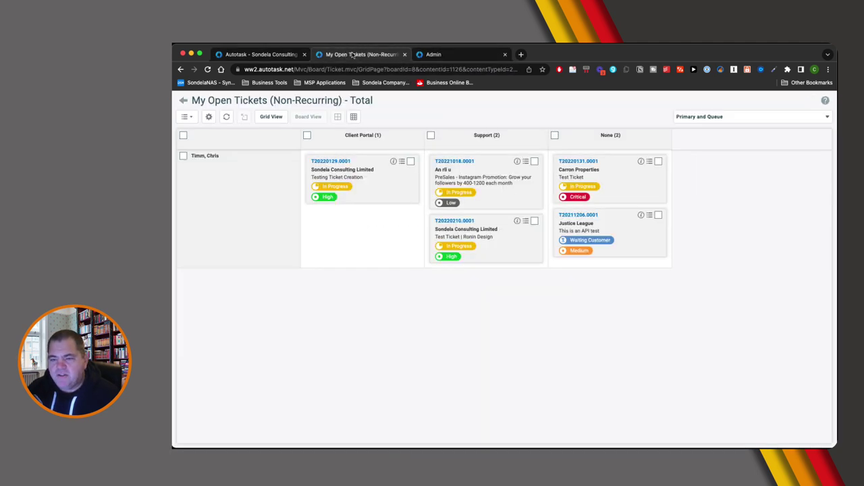
click(227, 117)
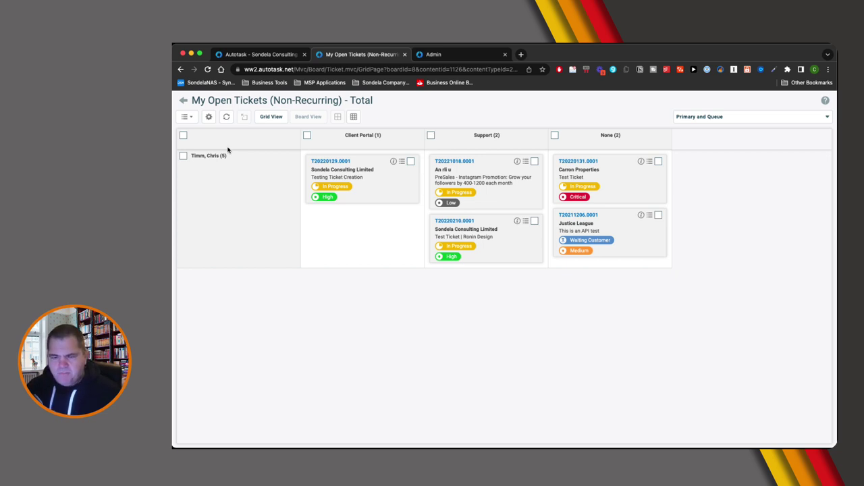
click(208, 117)
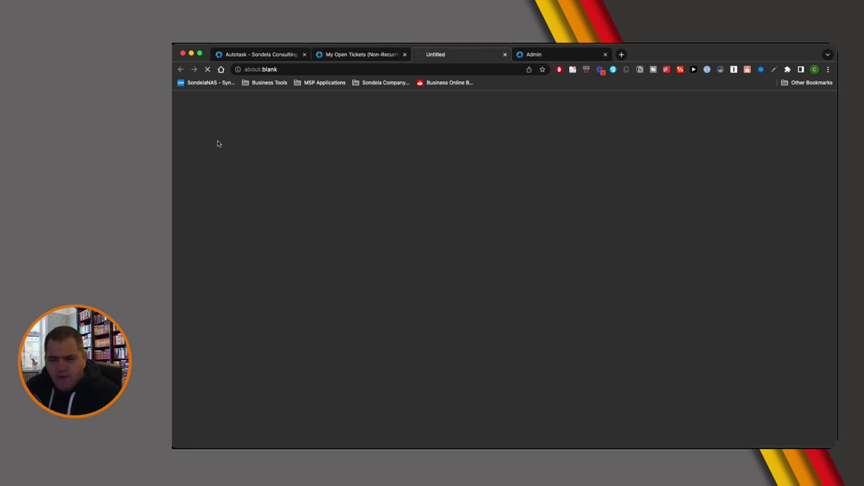
click(505, 54)
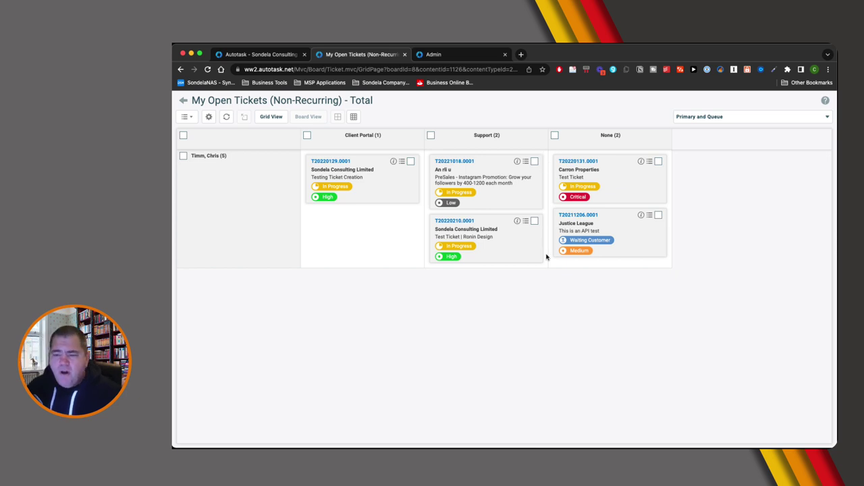
Select all tickets in the Support column and review the actions available for the PreSales Instagram Promotion ticket.
click(431, 136)
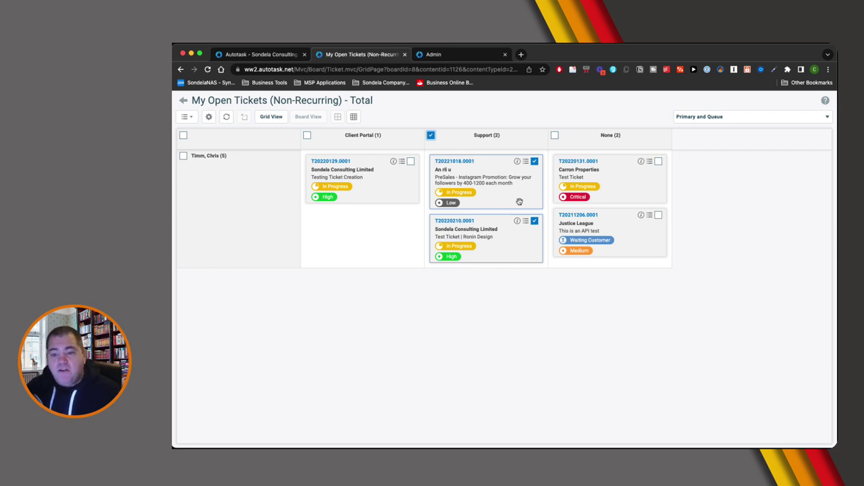
click(525, 162)
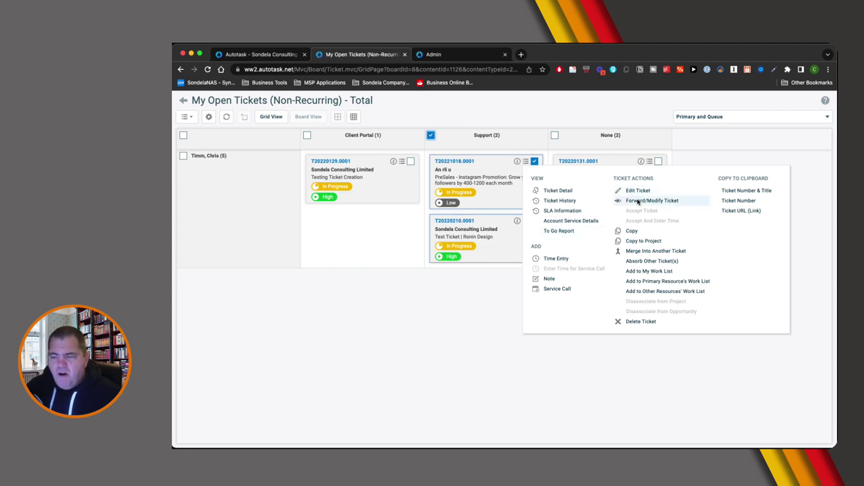
click(399, 353)
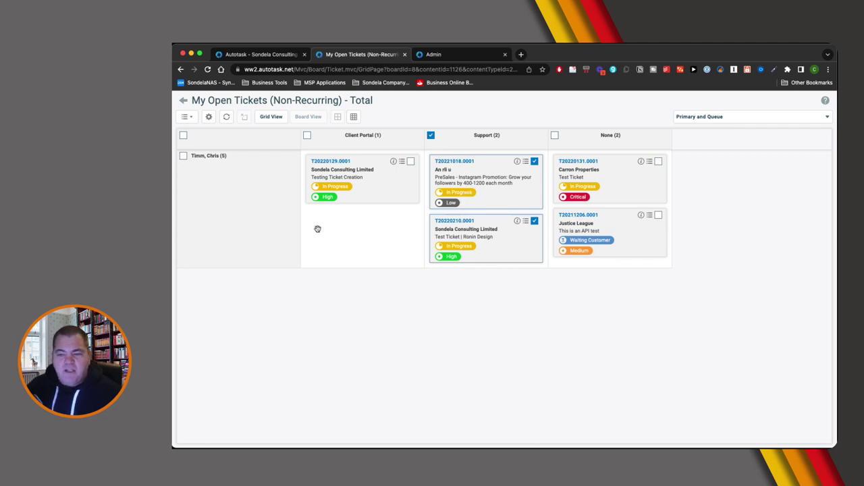
Use Forward/Modify on the selected Support column tickets to assign the SW:Developer II resource listed just above the IT:Technician entries as primary, and save.
click(187, 117)
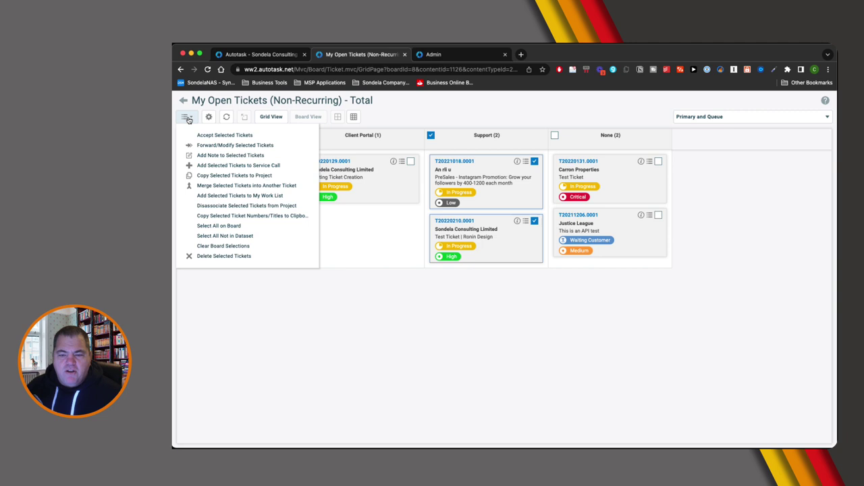
click(224, 146)
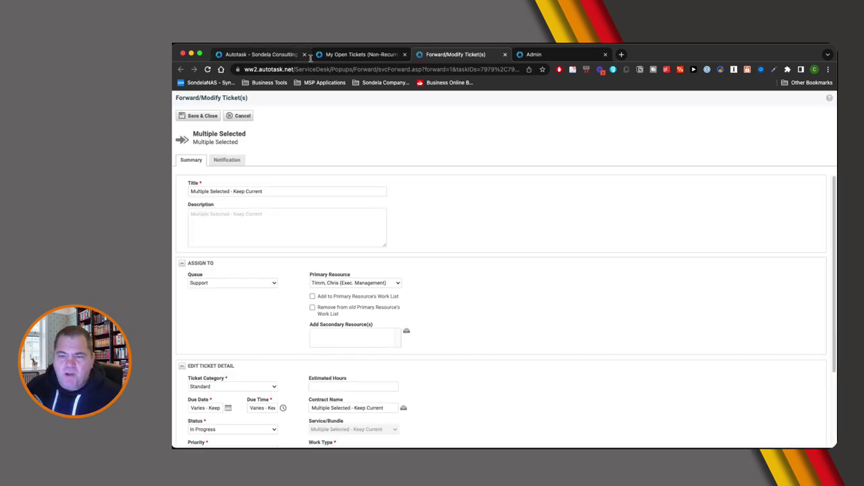
click(354, 55)
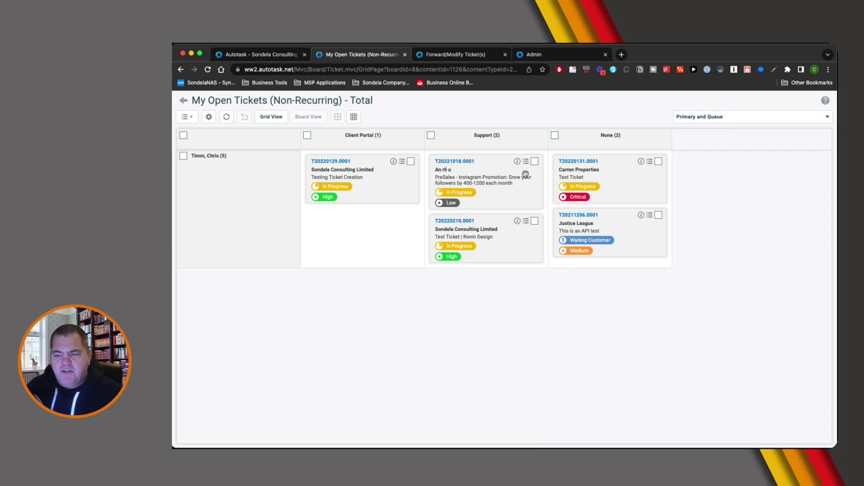
click(431, 135)
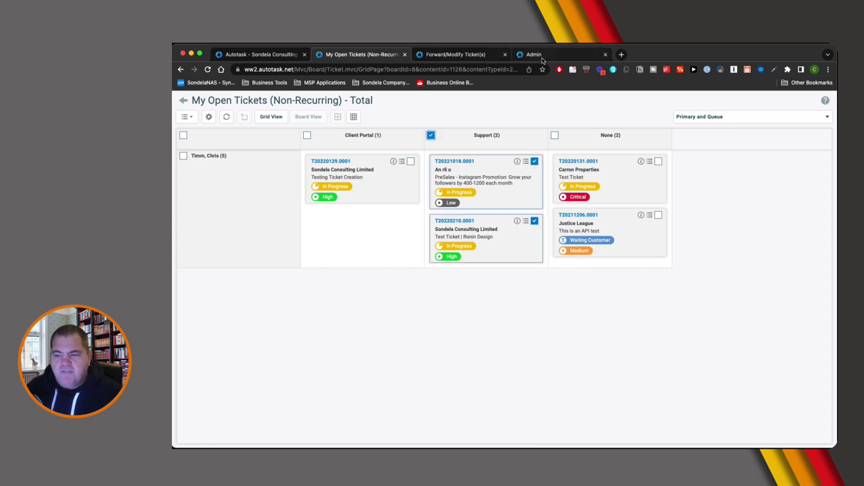
click(463, 58)
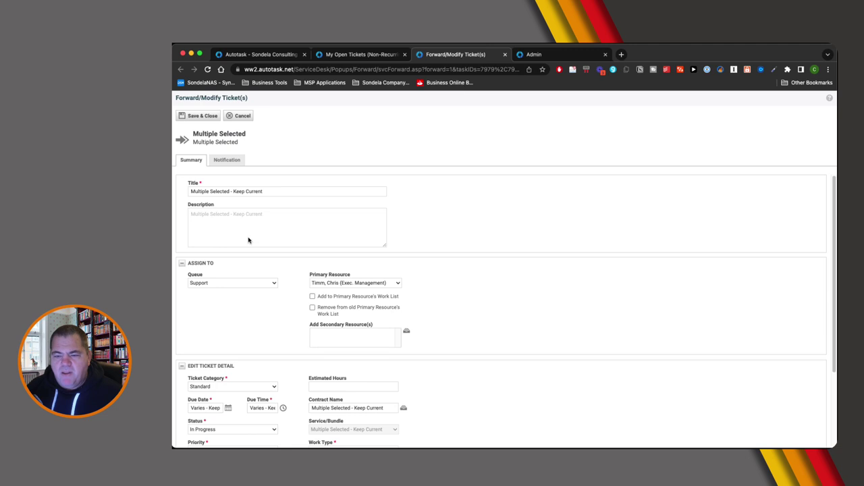
click(335, 284)
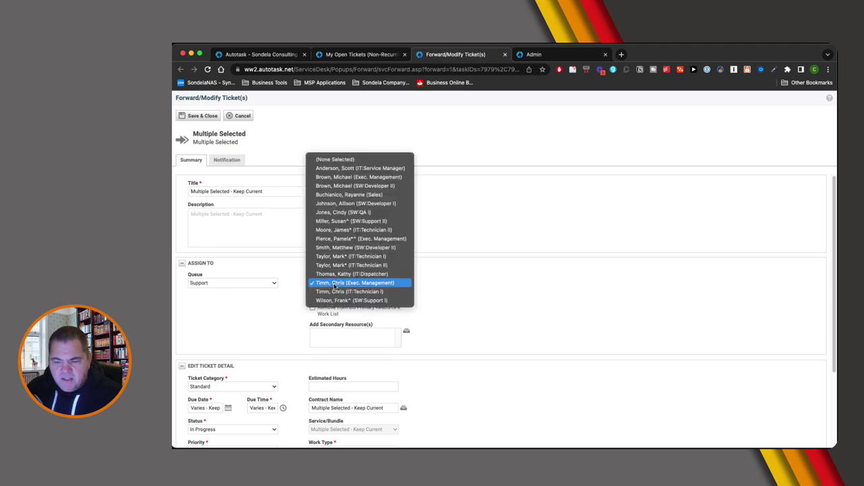
click(347, 249)
click(197, 116)
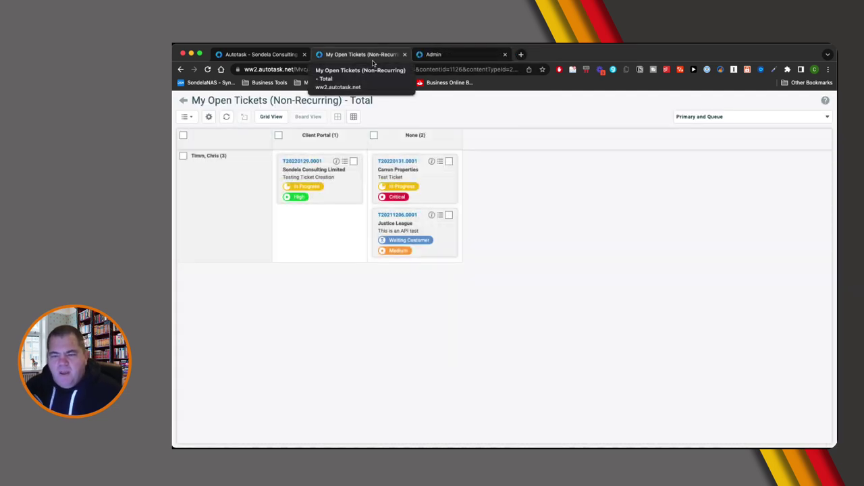
Refresh the Primary and Queue board, then set its columns and rows to display All values and save the configuration.
click(226, 117)
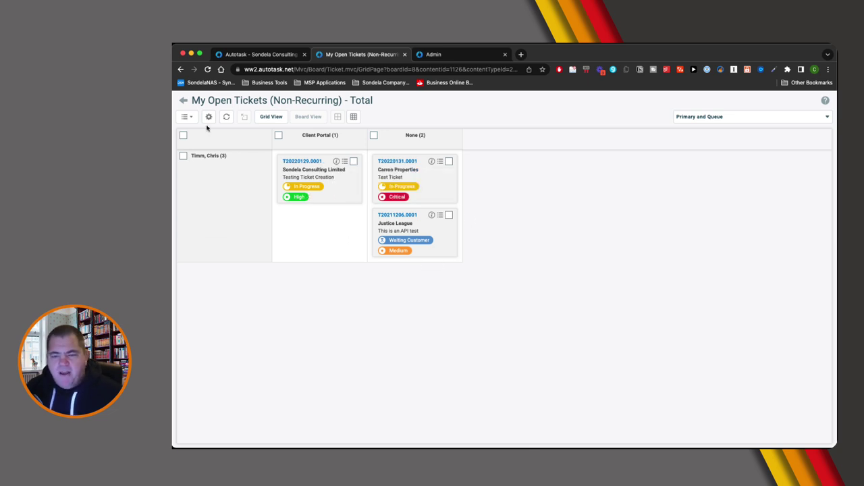
click(209, 117)
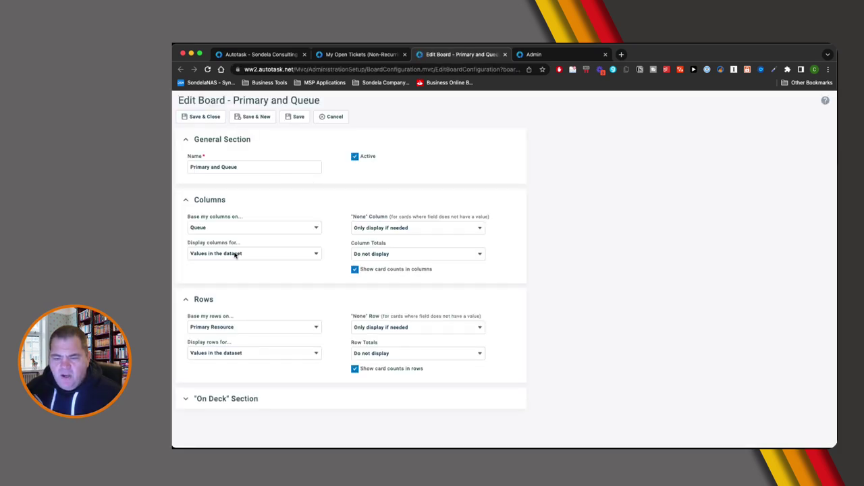
click(234, 256)
click(227, 283)
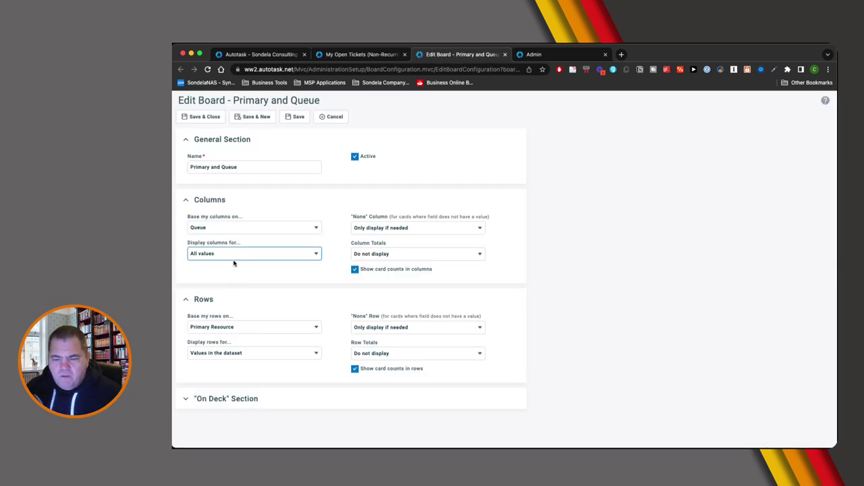
click(233, 257)
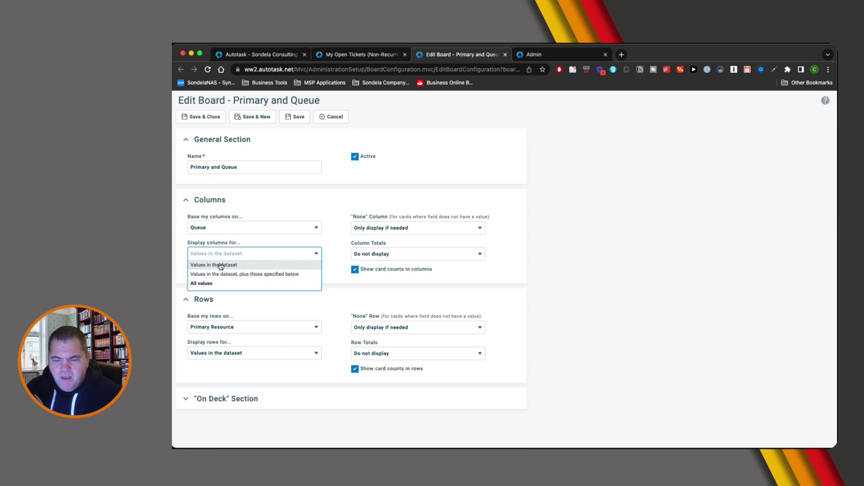
click(215, 283)
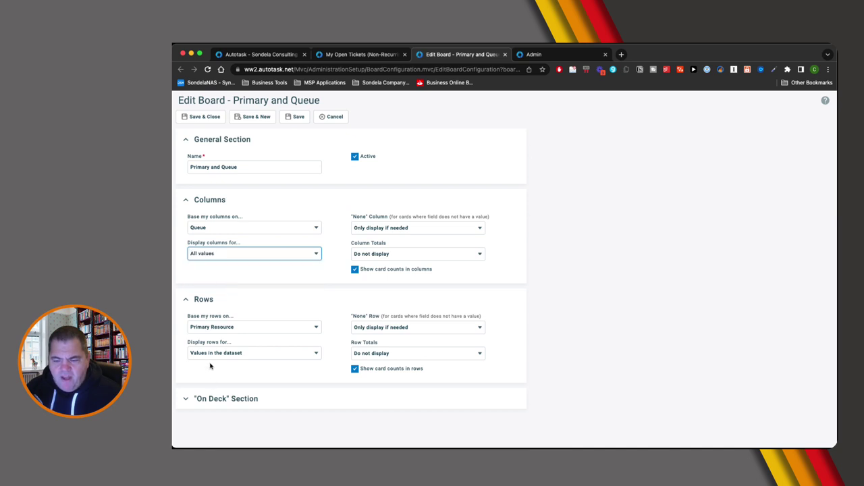
click(213, 355)
click(216, 382)
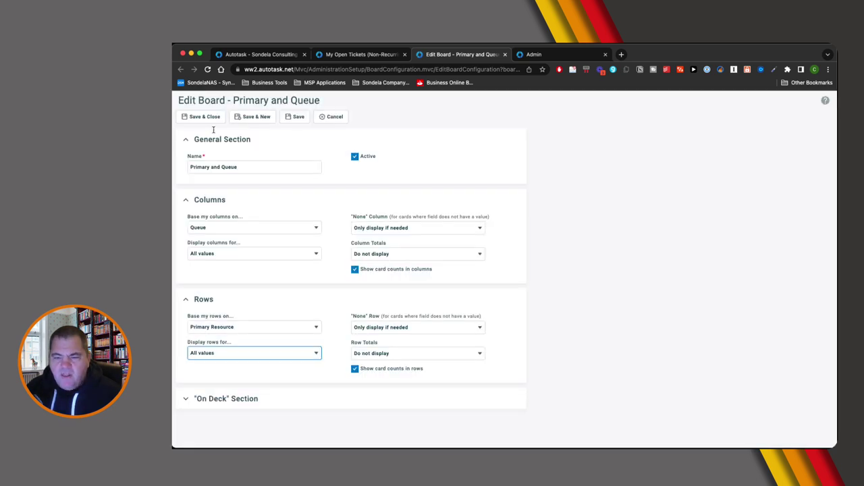
click(210, 118)
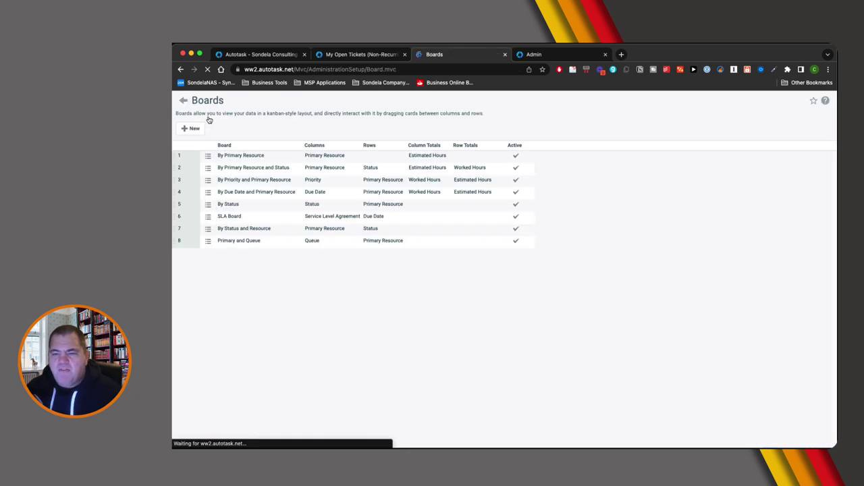
Refresh the ticket board and move the "This is an API test" card to the SW:Developer II resource's row in the Client Portal column.
click(334, 56)
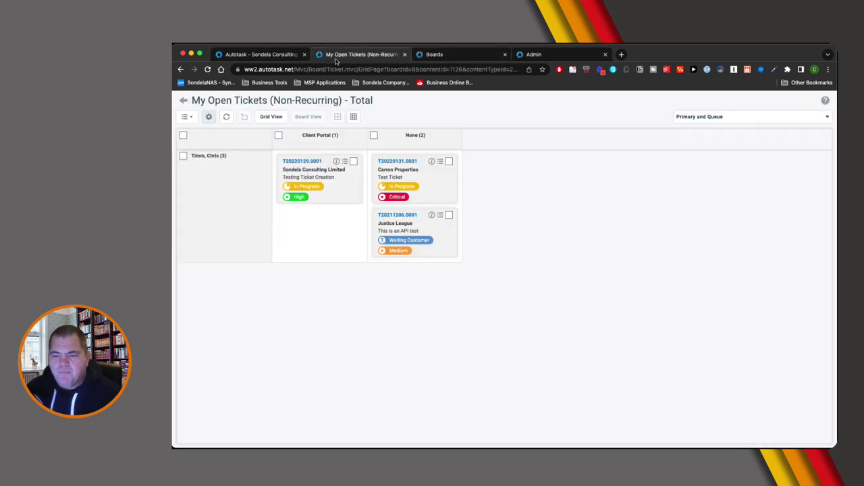
click(226, 116)
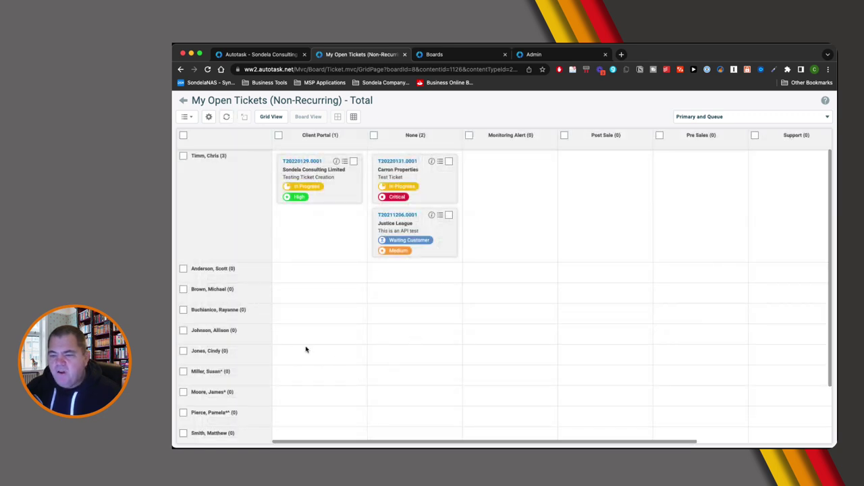
scroll(344, 364, down, 2)
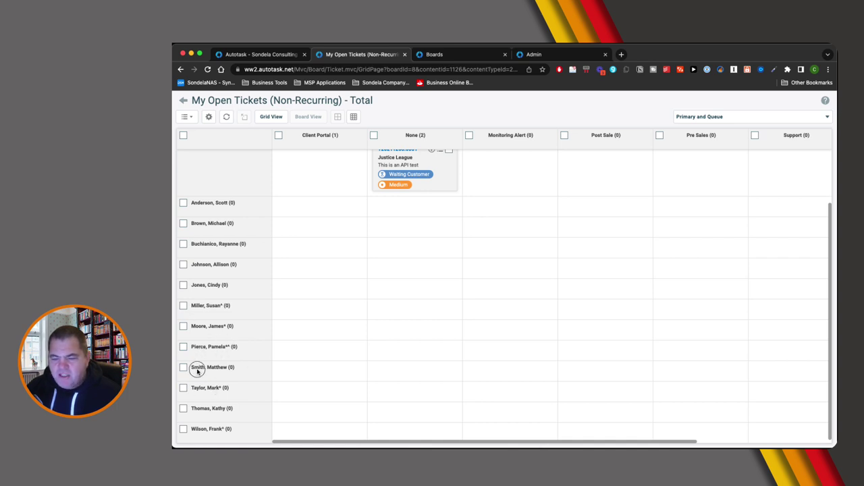
drag(425, 166, 326, 372)
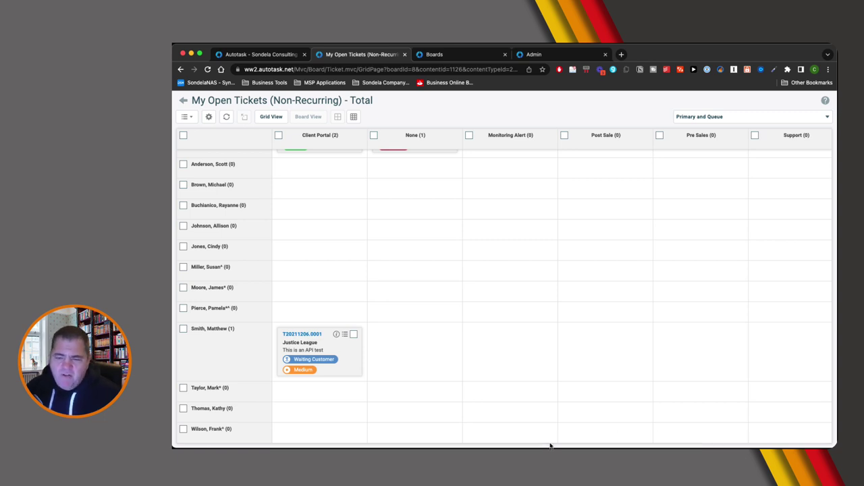
scroll(285, 301, up, 2)
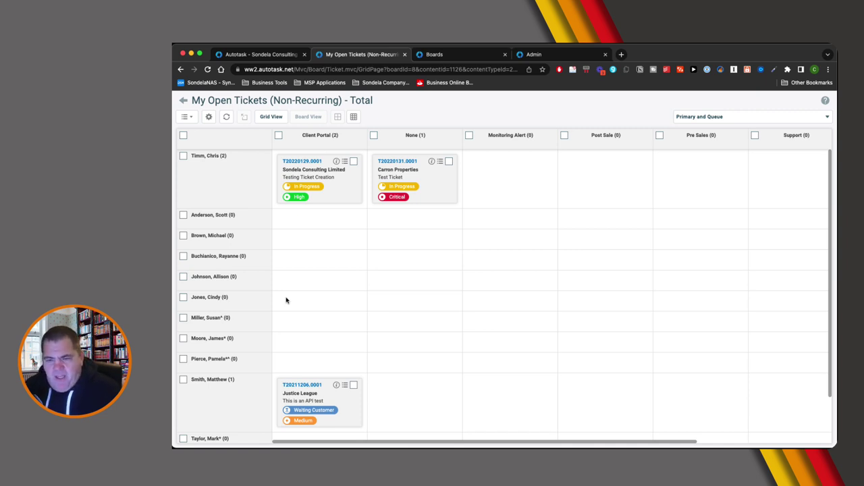
Show the open tickets in grid view, close that ticket window, and return to the Service Technician dashboard in the main Autotask window.
click(273, 120)
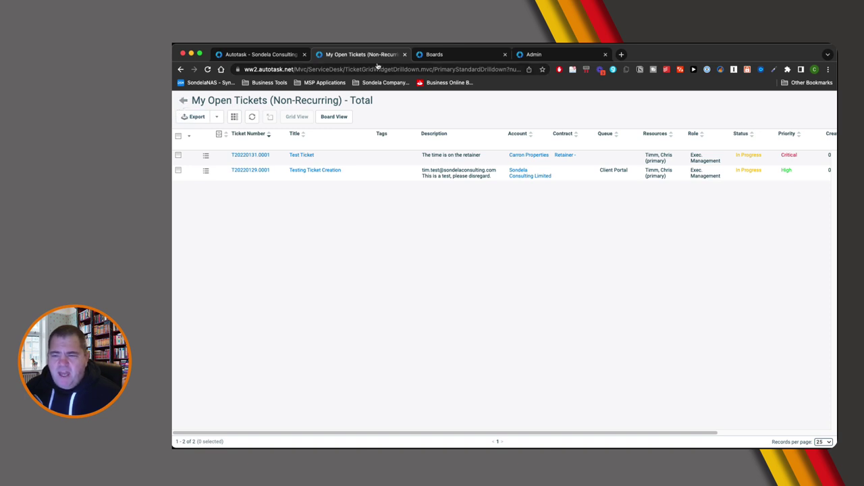
click(405, 54)
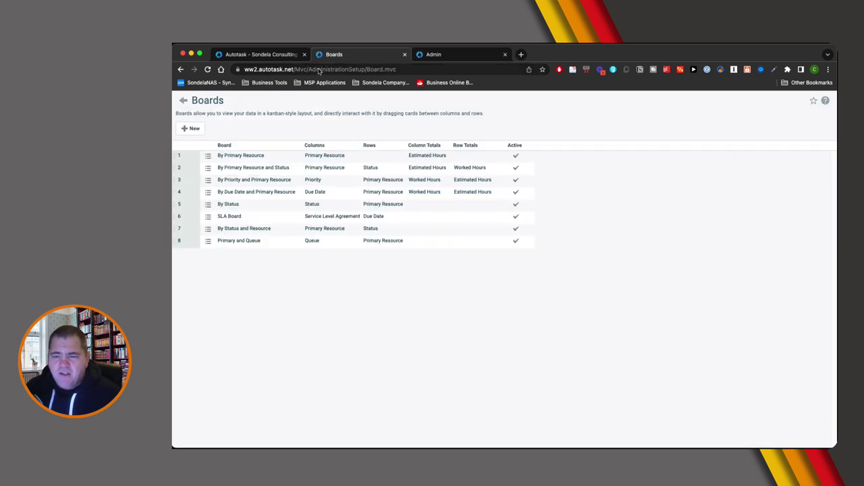
click(258, 54)
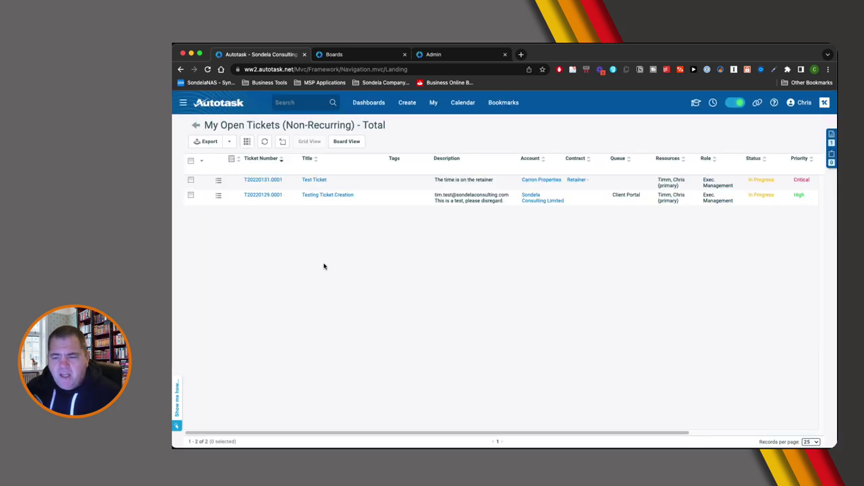
click(197, 126)
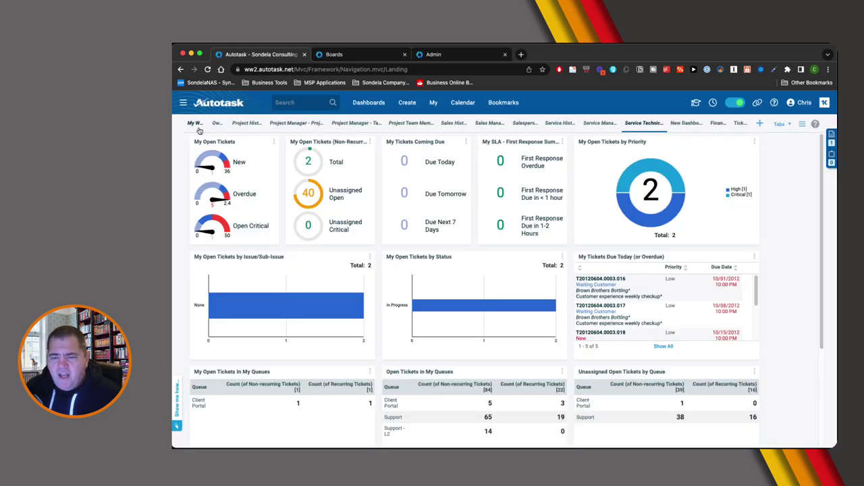
Open the My Open Tickets (Non-Recurring) total, review the boards offered for board view, and return to the dashboard without choosing one.
click(309, 162)
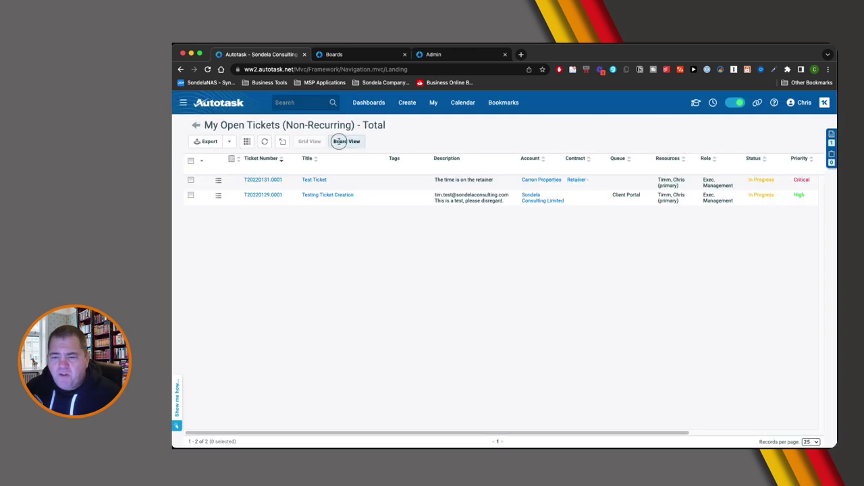
click(340, 144)
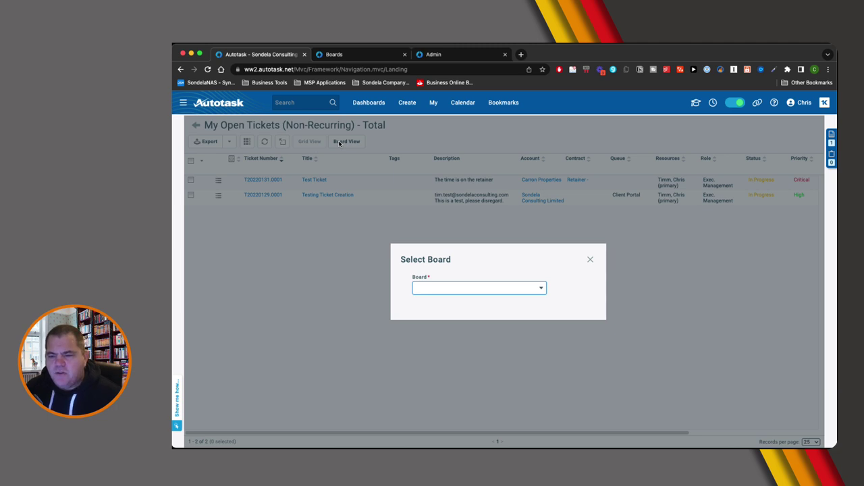
click(448, 289)
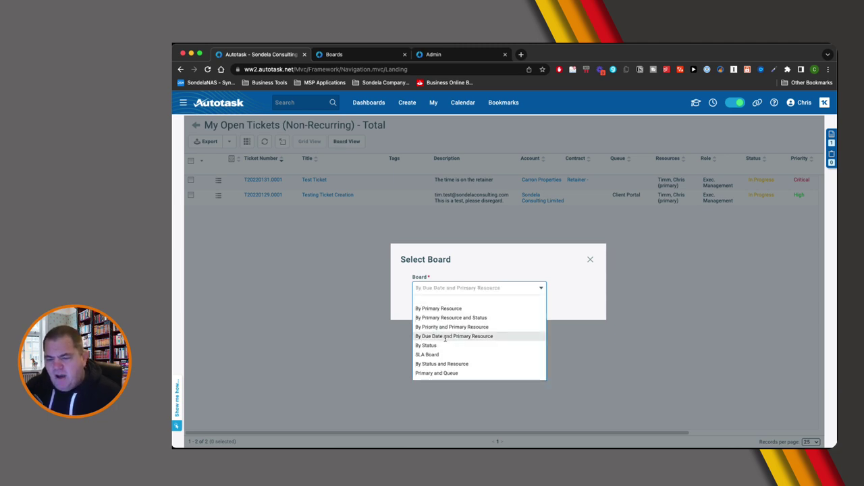
click(590, 261)
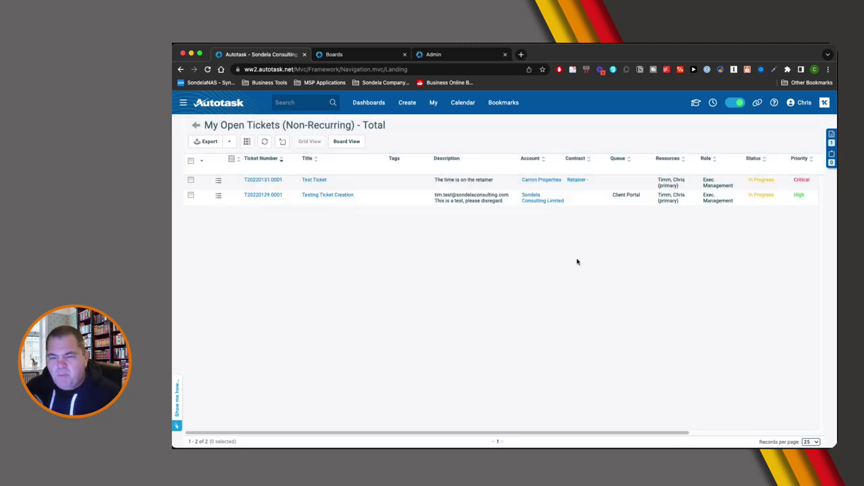
click(196, 126)
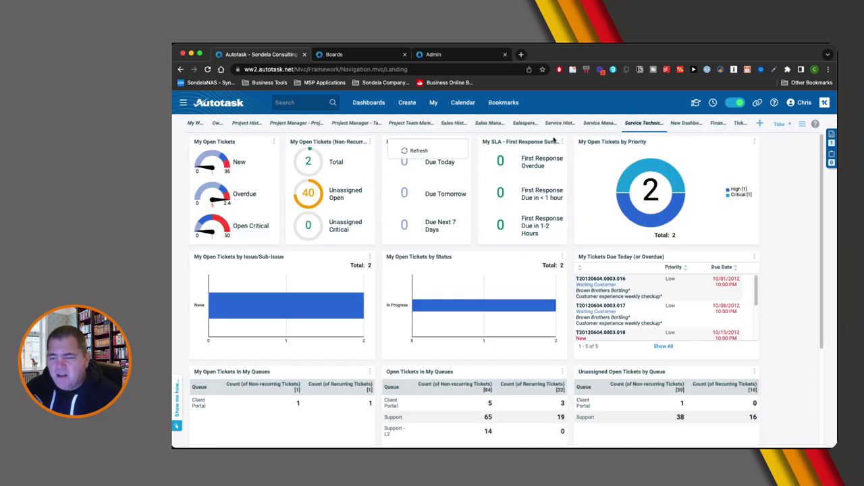
Add a new dashboard tab as a copy of the Service Technician system tab.
click(760, 124)
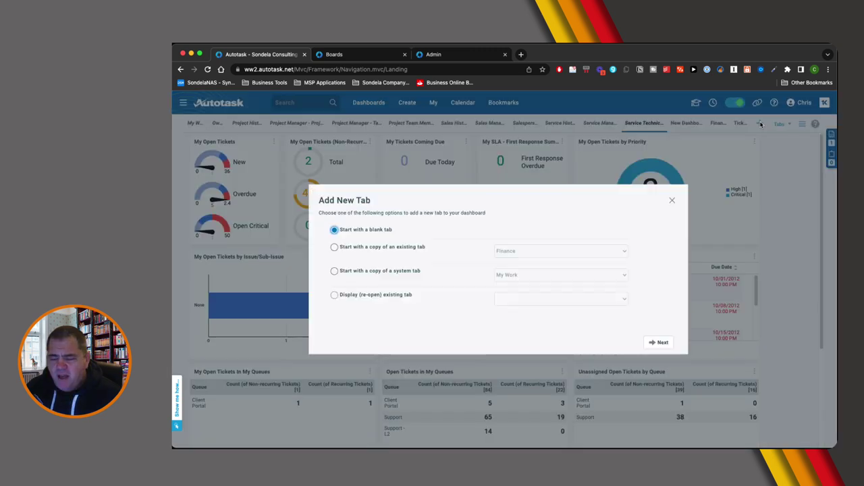
click(394, 272)
click(531, 275)
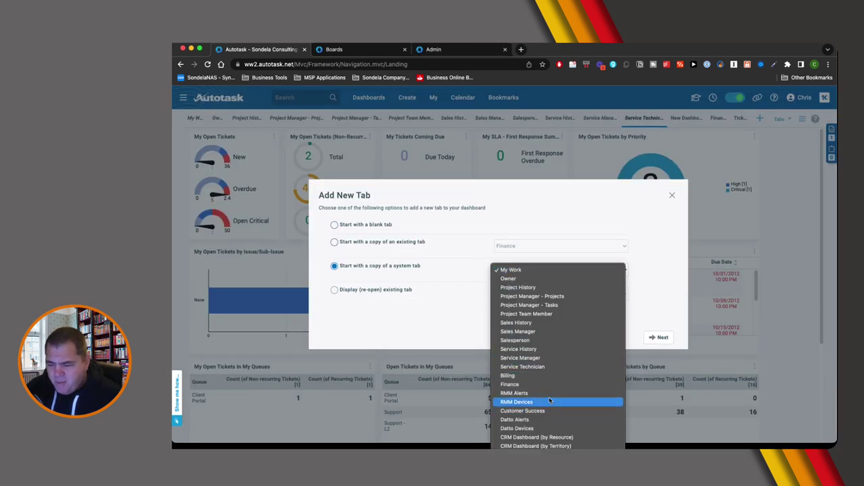
click(522, 367)
click(659, 337)
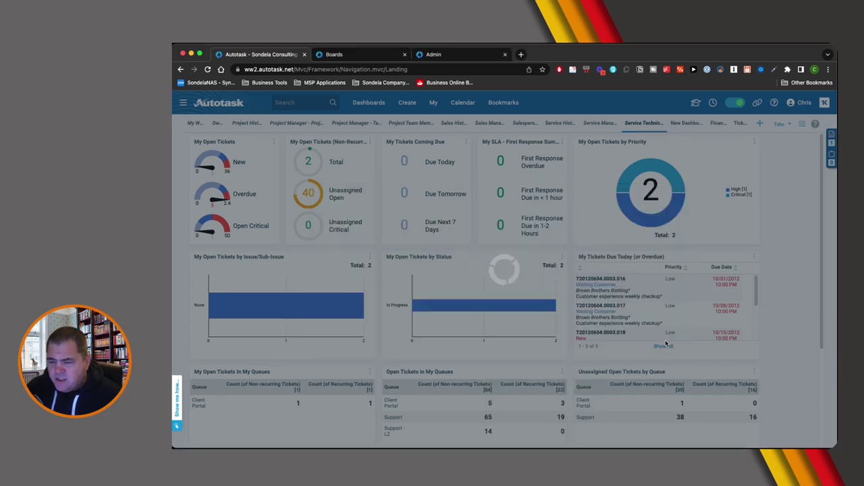
click(661, 362)
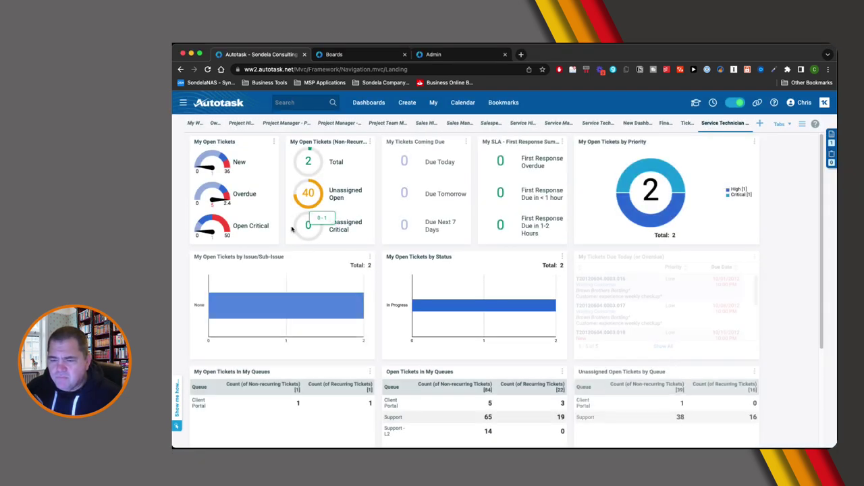
Set Primary and Queue as the default board of the My Open Tickets (Non-Recurring) widget and save its settings.
click(370, 142)
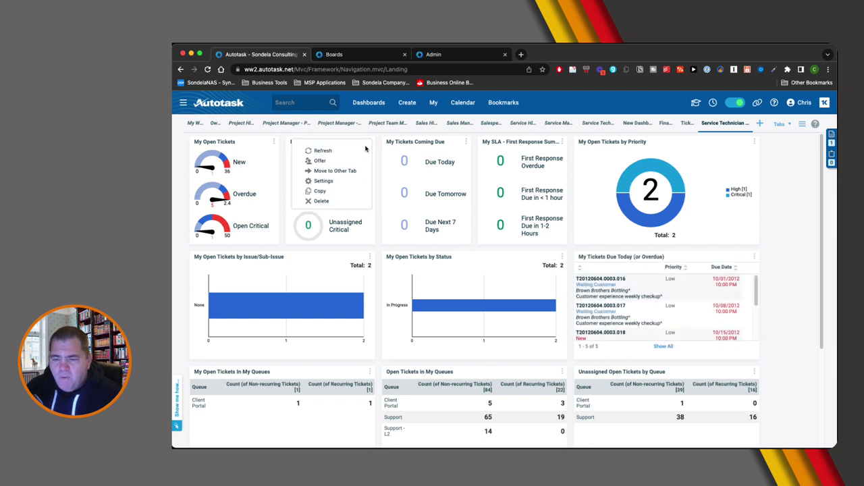
click(341, 183)
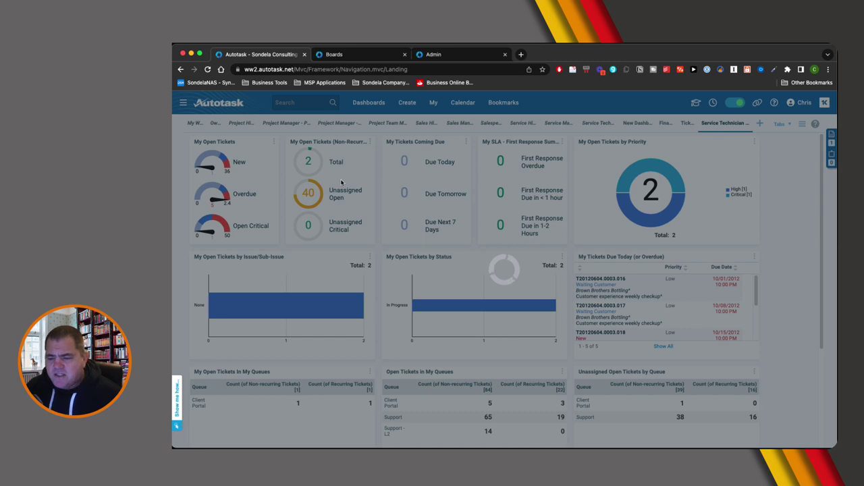
scroll(403, 337, down, 15)
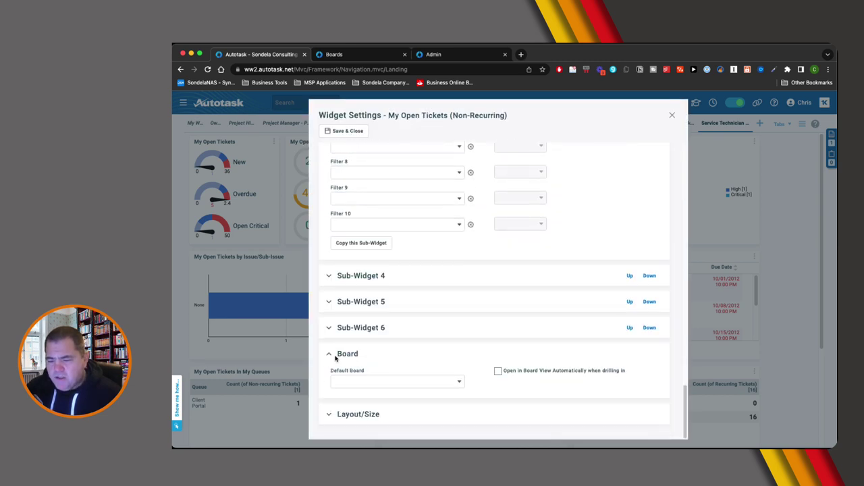
click(406, 382)
scroll(384, 435, down, 1)
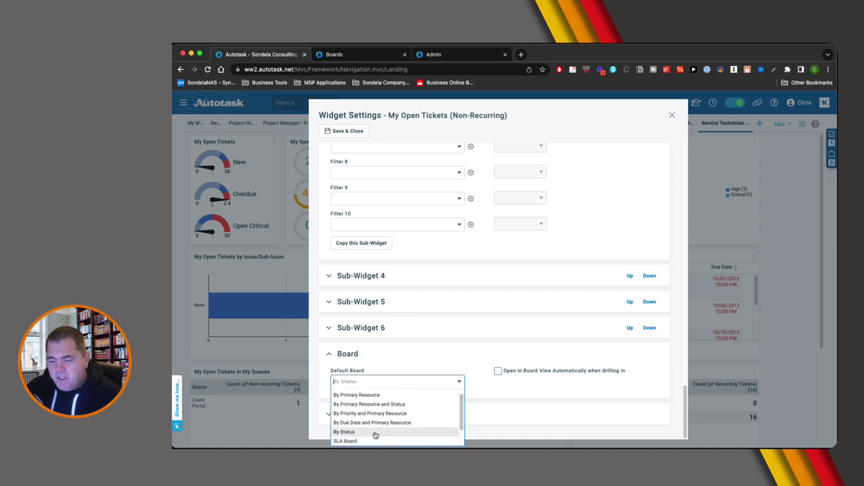
scroll(376, 433, down, 2)
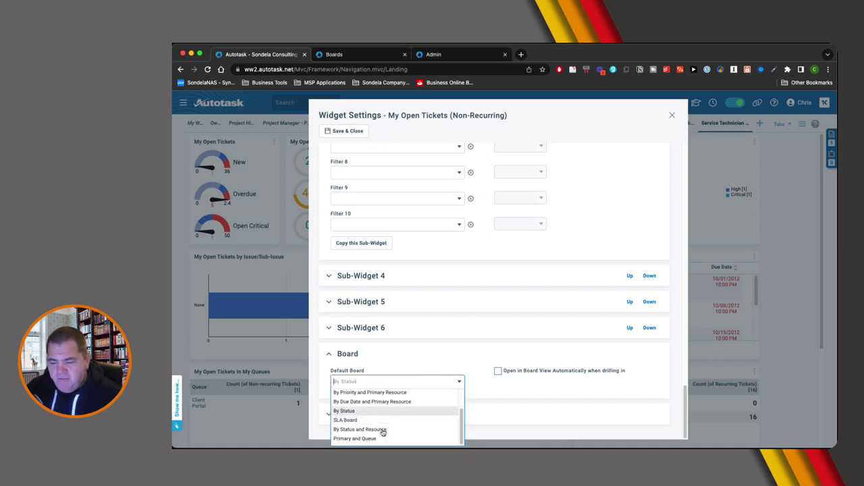
click(371, 440)
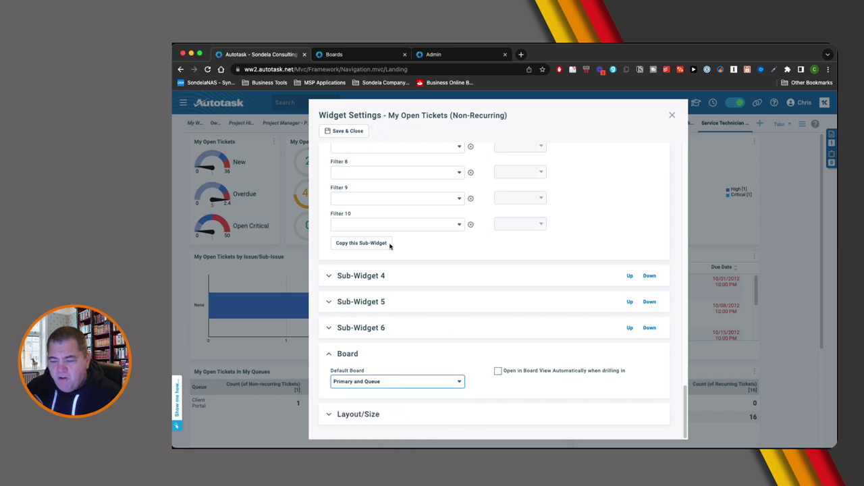
click(339, 131)
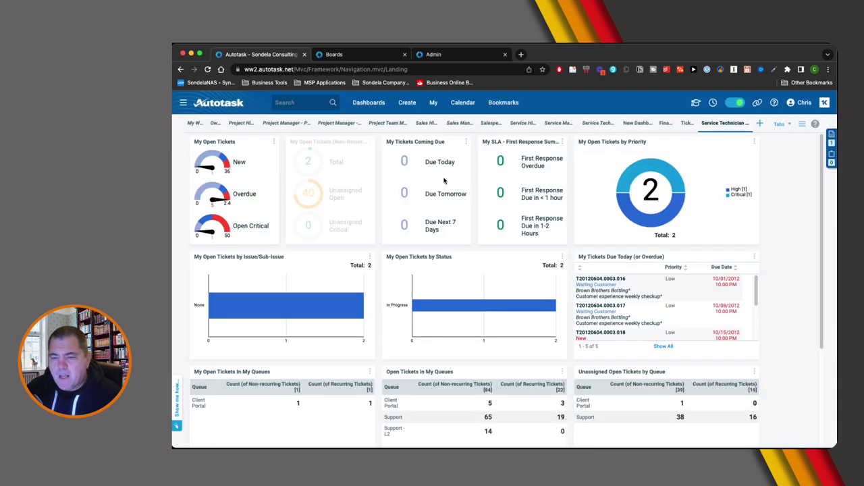
Open the My Open Tickets (Non-Recurring) total and show its tickets in board view.
click(310, 163)
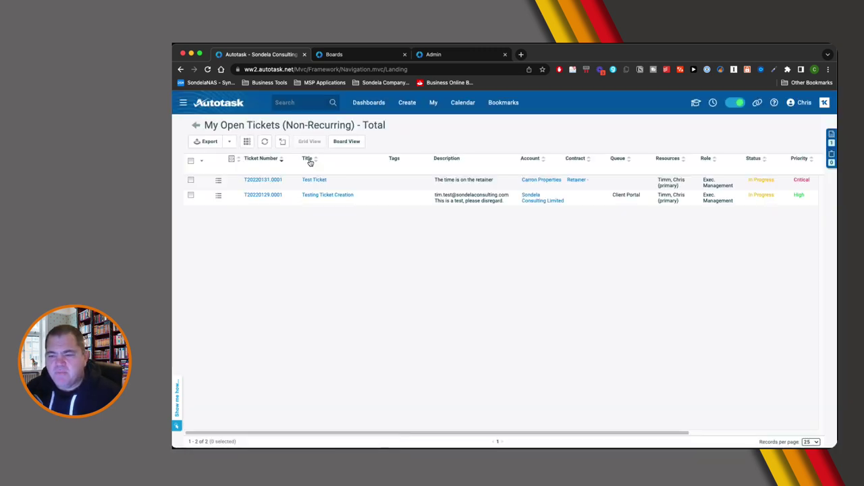
click(347, 142)
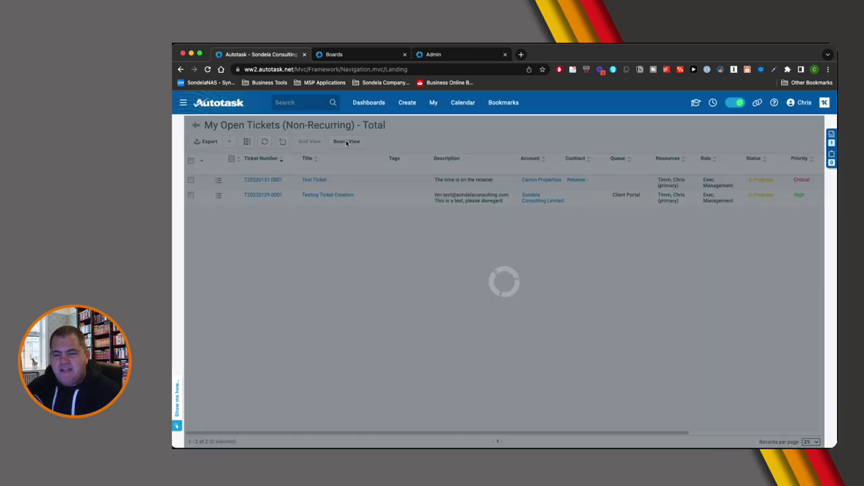